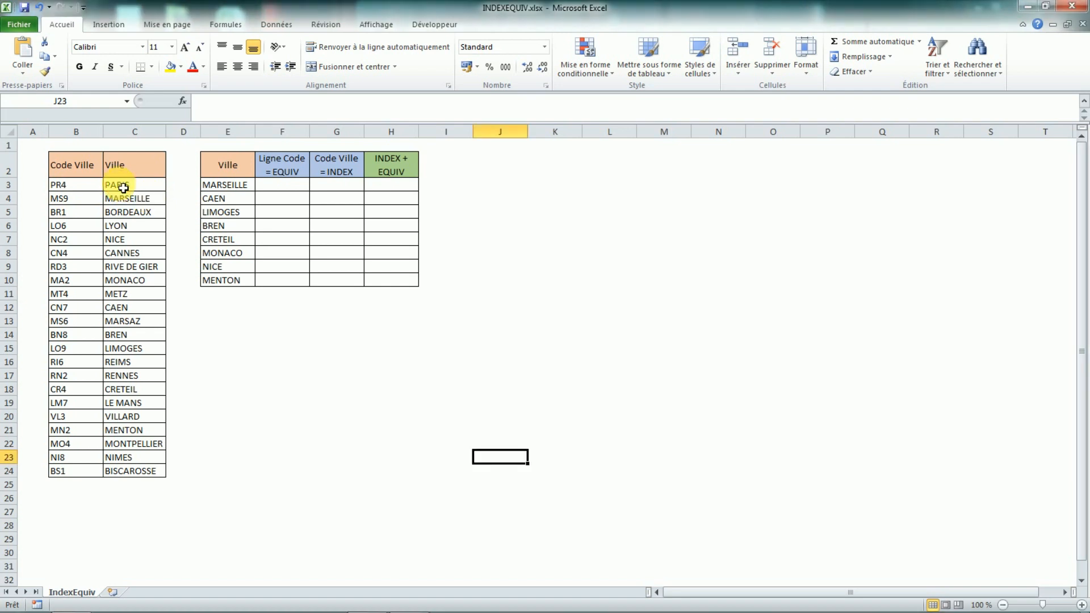
- Examine the Code Ville and Ville columns of the source table and the list of cities in the second table
left_click(241, 191)
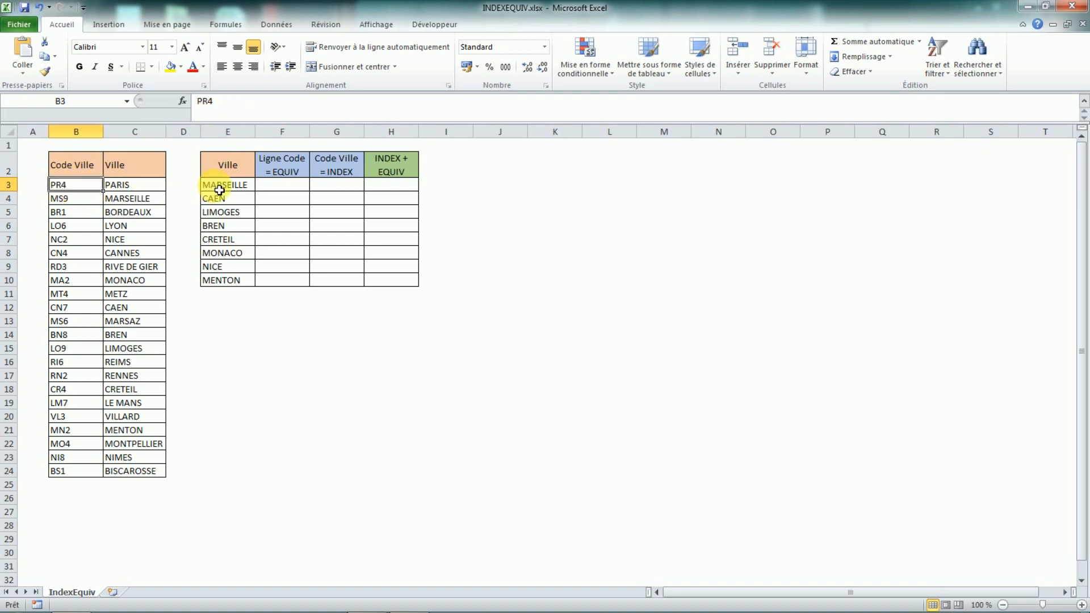
left_click_drag(221, 185, 225, 267)
left_click_drag(69, 184, 60, 226)
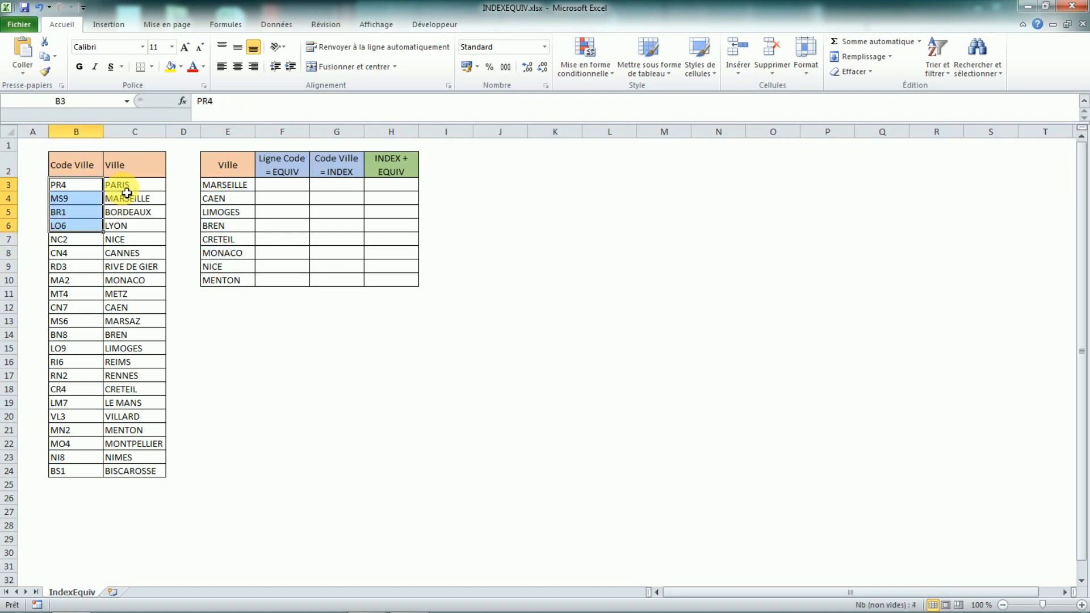
left_click_drag(123, 187, 120, 227)
left_click(67, 187)
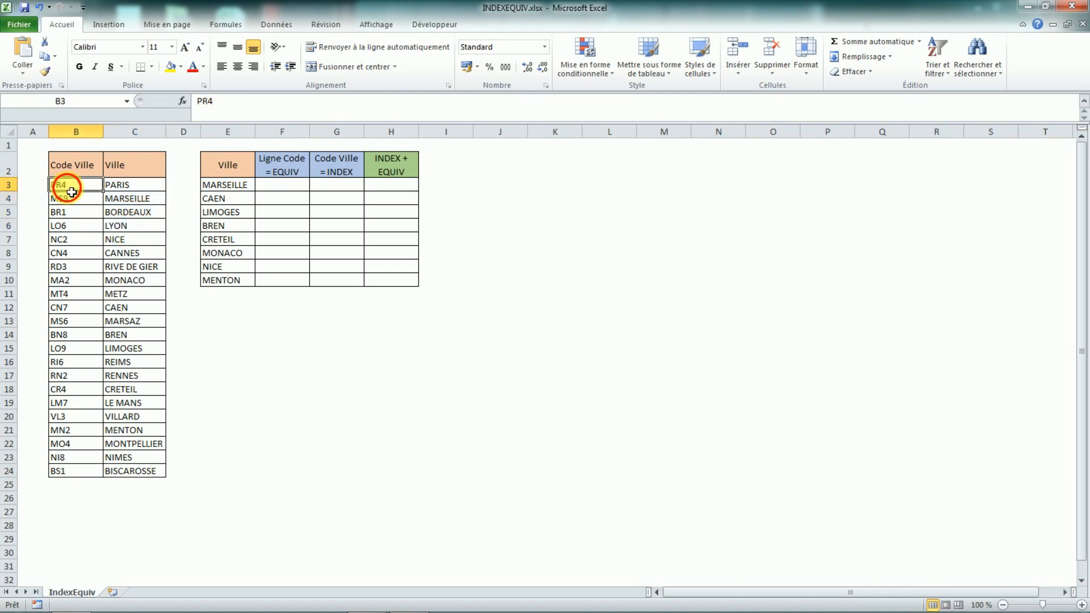
left_click_drag(77, 188, 127, 471)
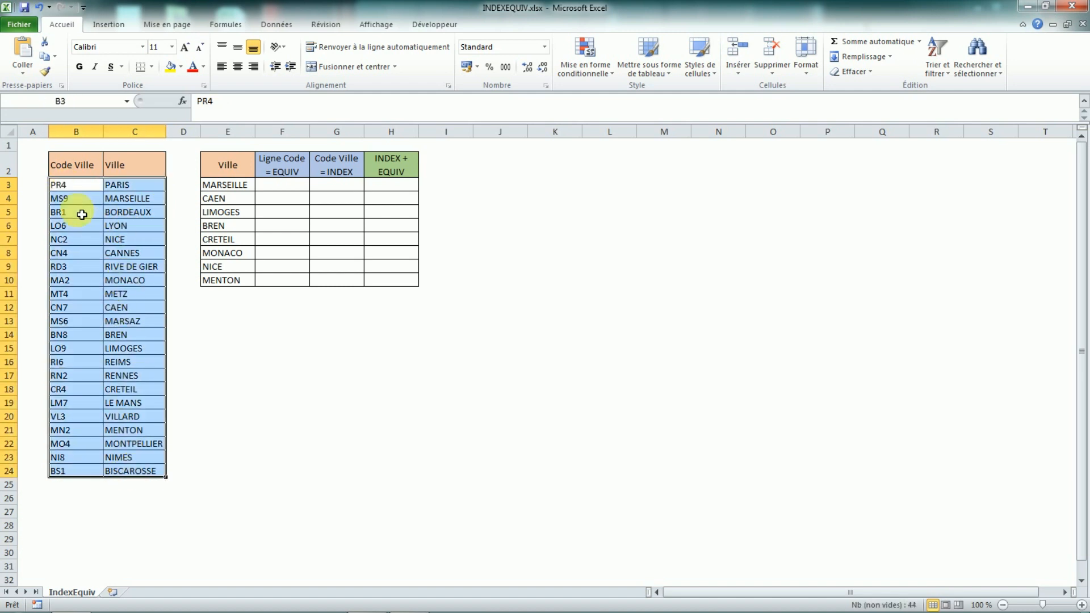
left_click(58, 187)
left_click_drag(63, 221, 66, 284)
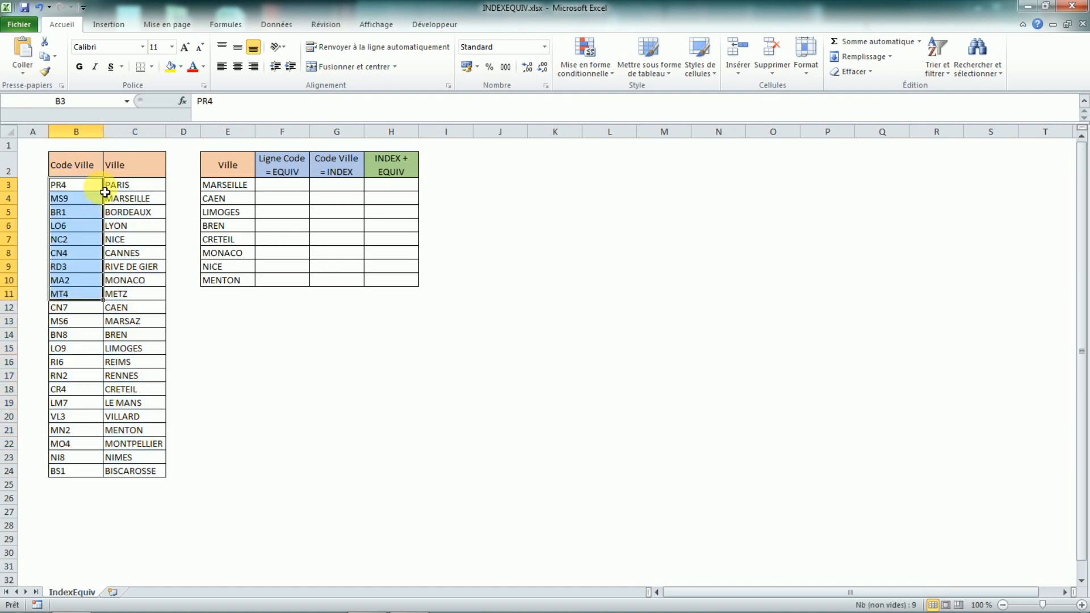
left_click_drag(114, 185, 129, 376)
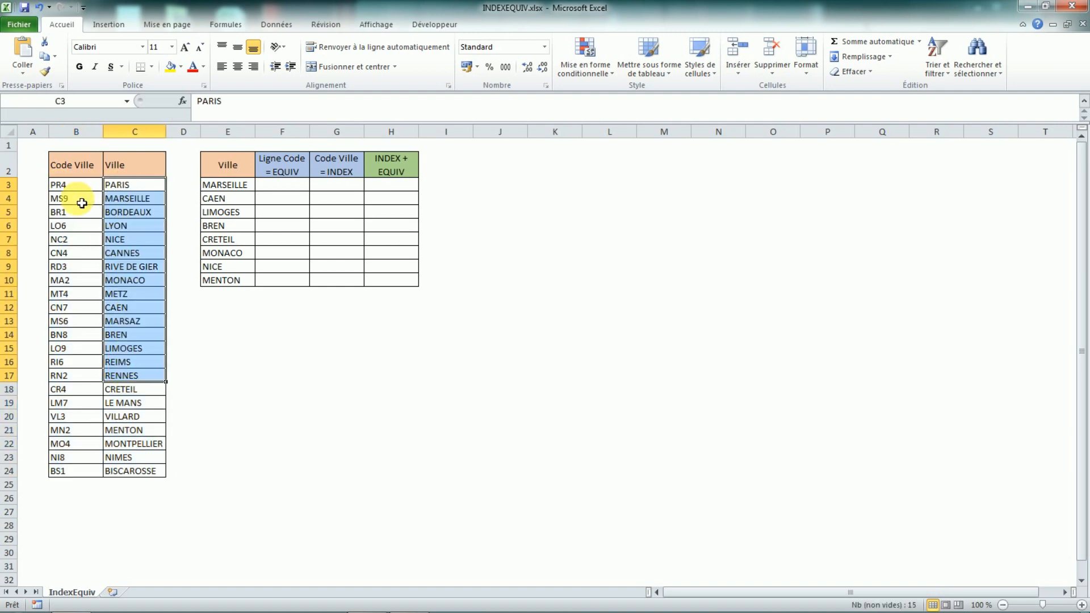
left_click_drag(75, 184, 81, 349)
left_click(125, 212)
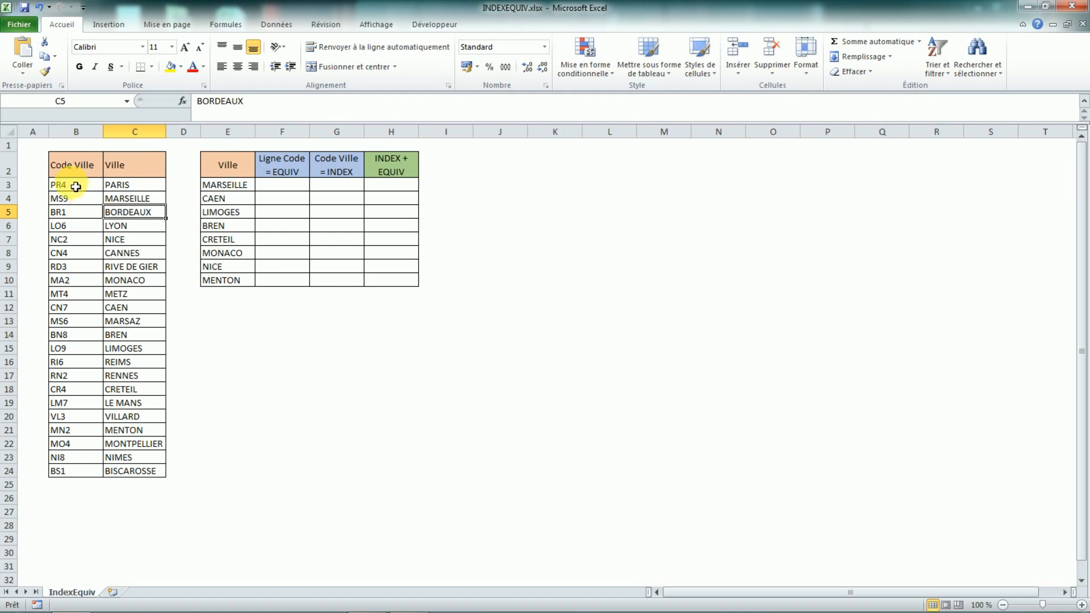
left_click_drag(71, 191, 74, 373)
left_click_drag(224, 188, 224, 245)
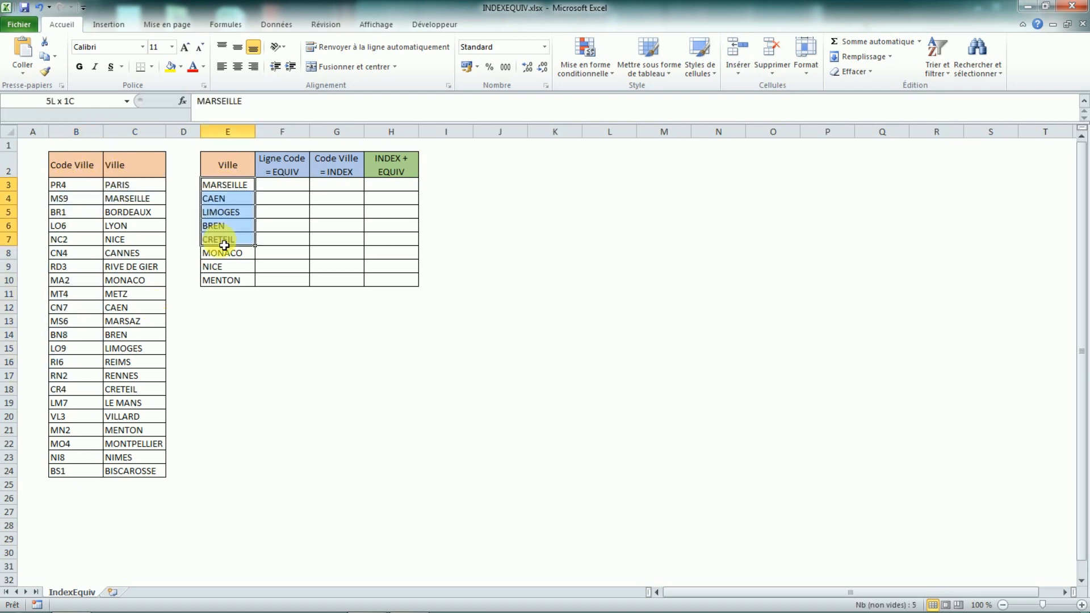
left_click_drag(141, 183, 160, 433)
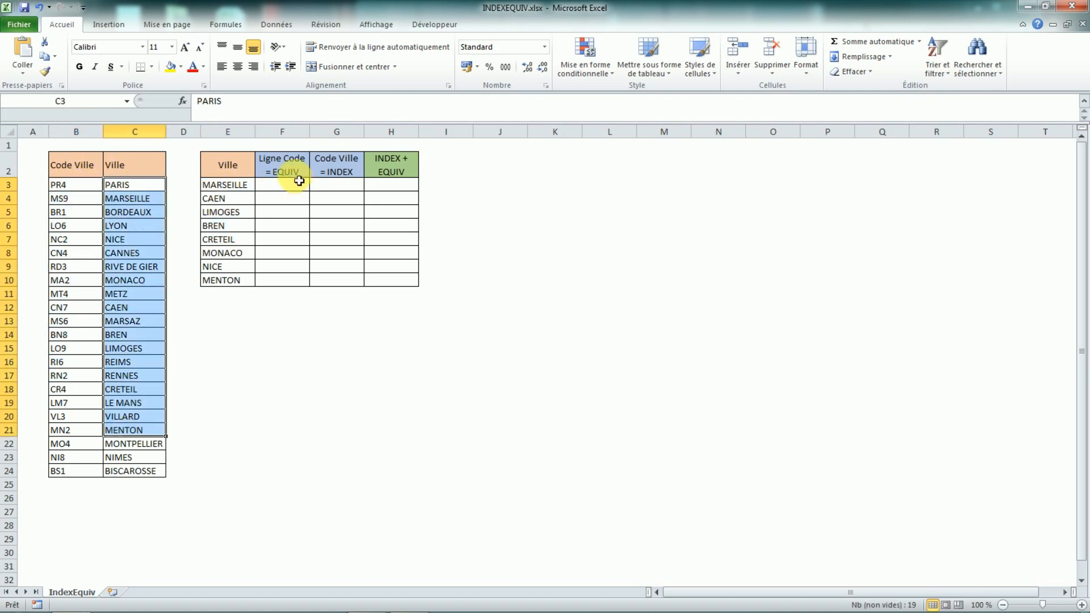
left_click_drag(72, 184, 73, 364)
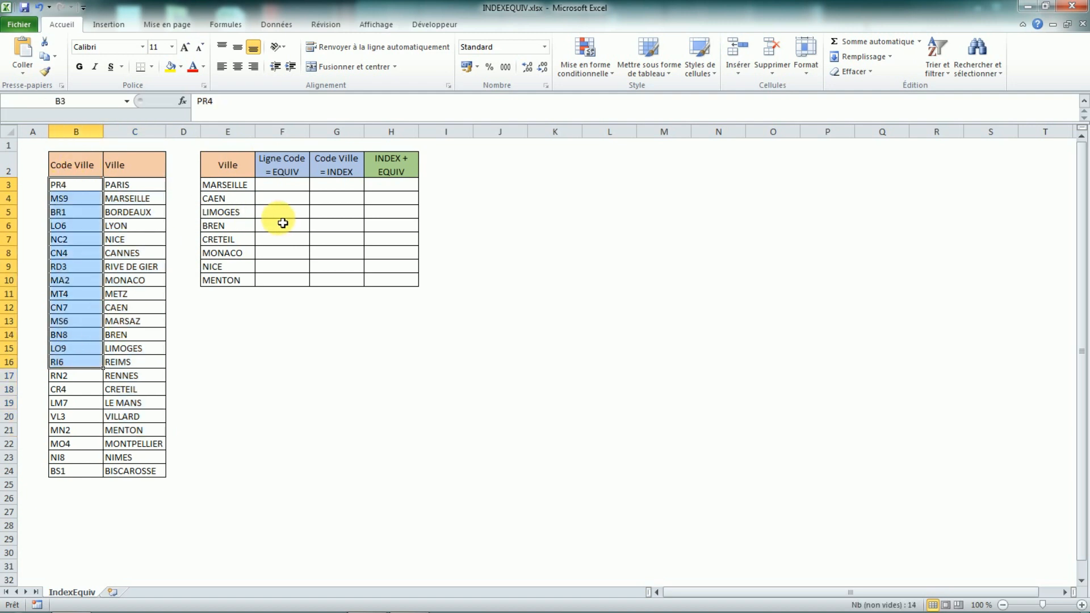
- Examine the empty EQUIV and INDEX columns, and trace MARSEILLE from E3 to its row in C3:C24 and its code in B3:B24
left_click(288, 186)
left_click(356, 186)
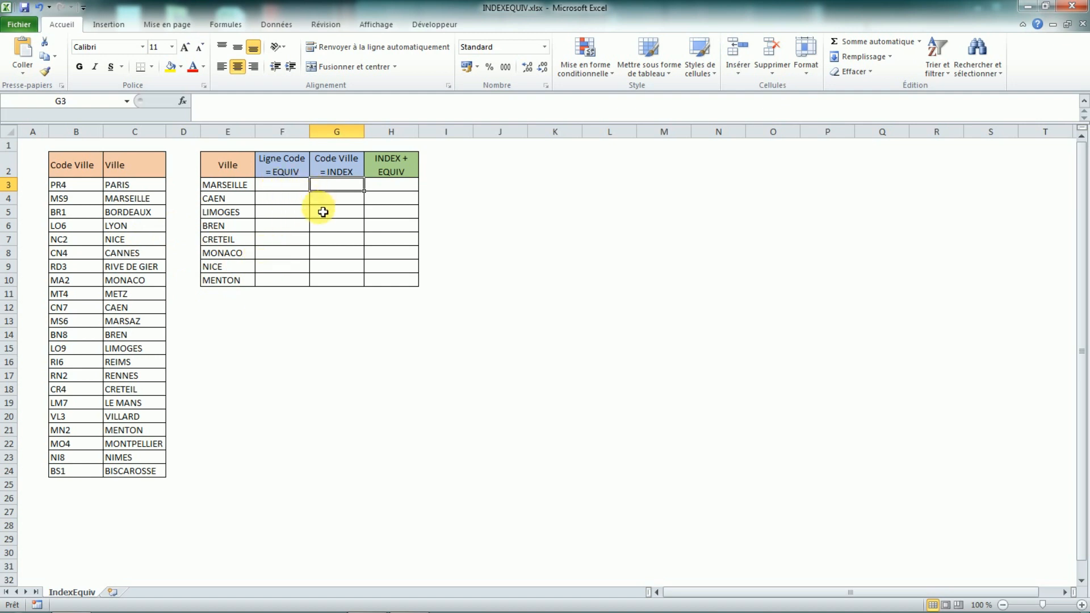
left_click_drag(282, 185, 337, 279)
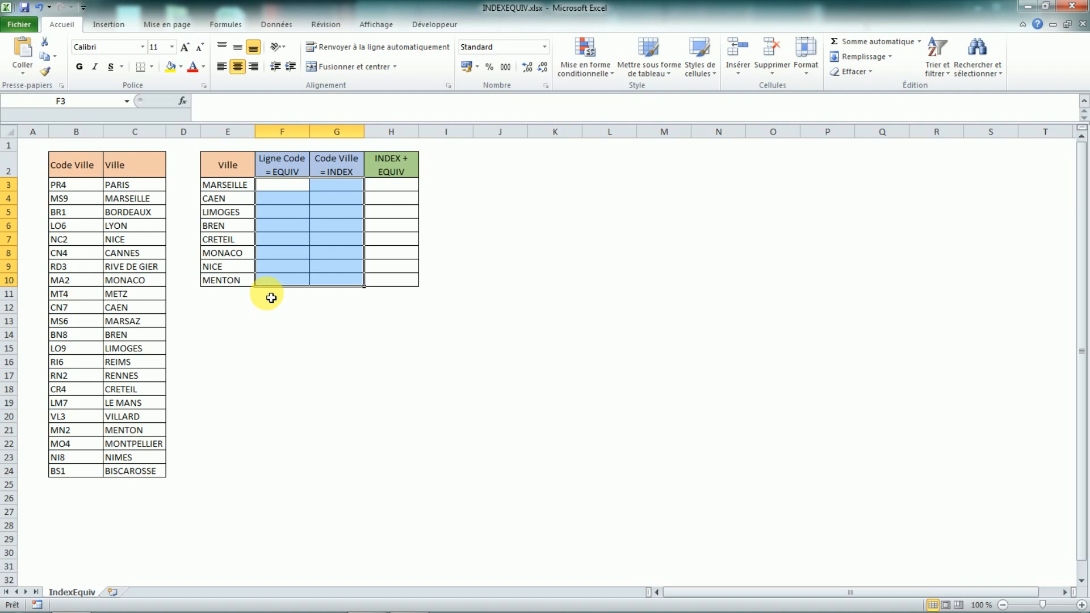
left_click(290, 305)
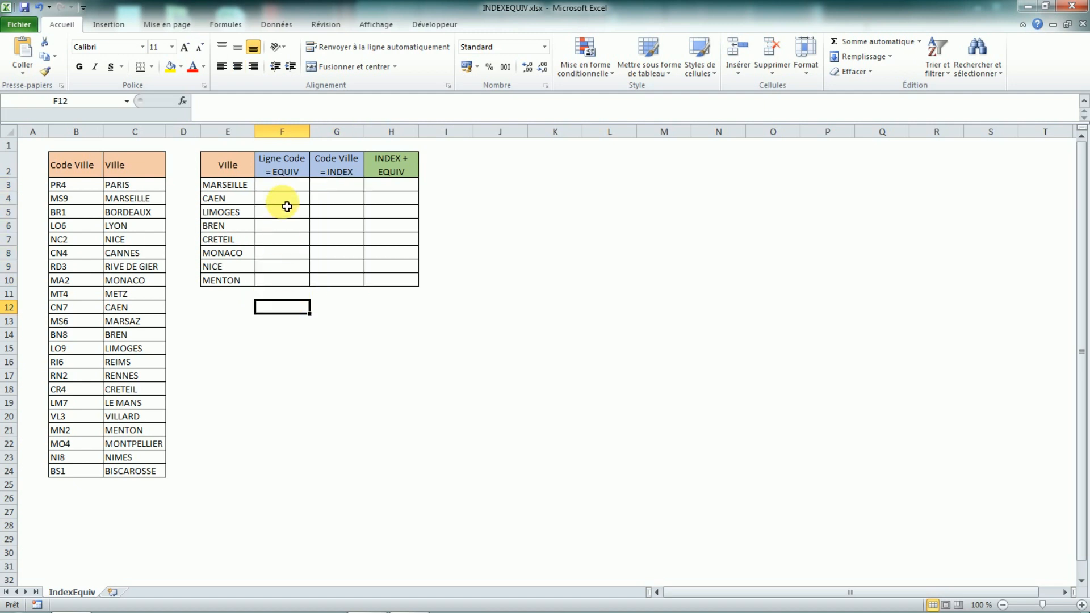
left_click(287, 189)
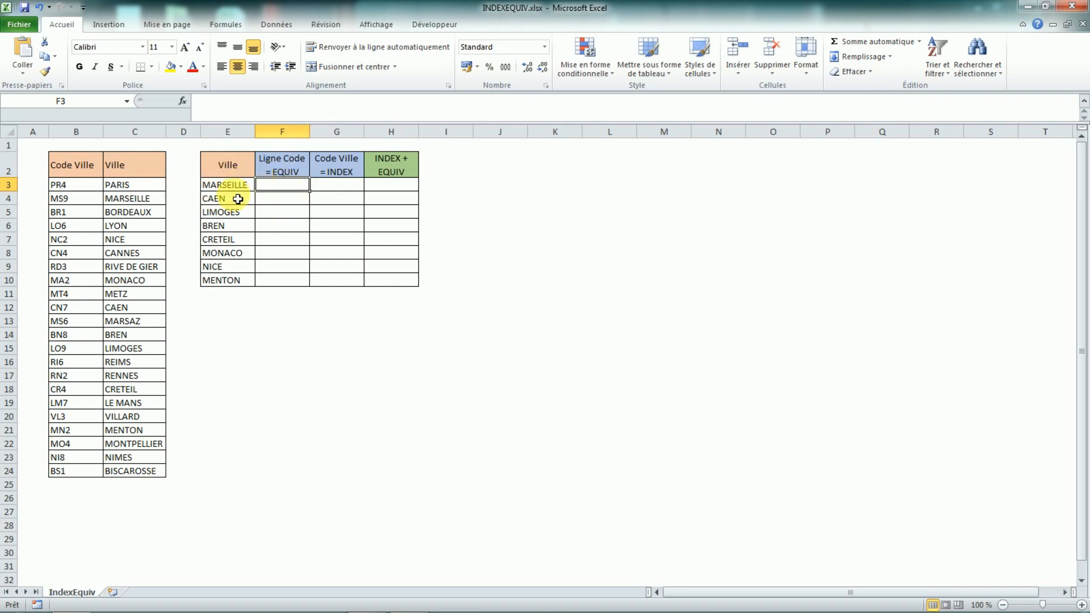
mouse_move(225, 185)
left_mouse_down()
mouse_move(216, 253)
mouse_move(214, 199)
mouse_move(227, 183)
left_mouse_up()
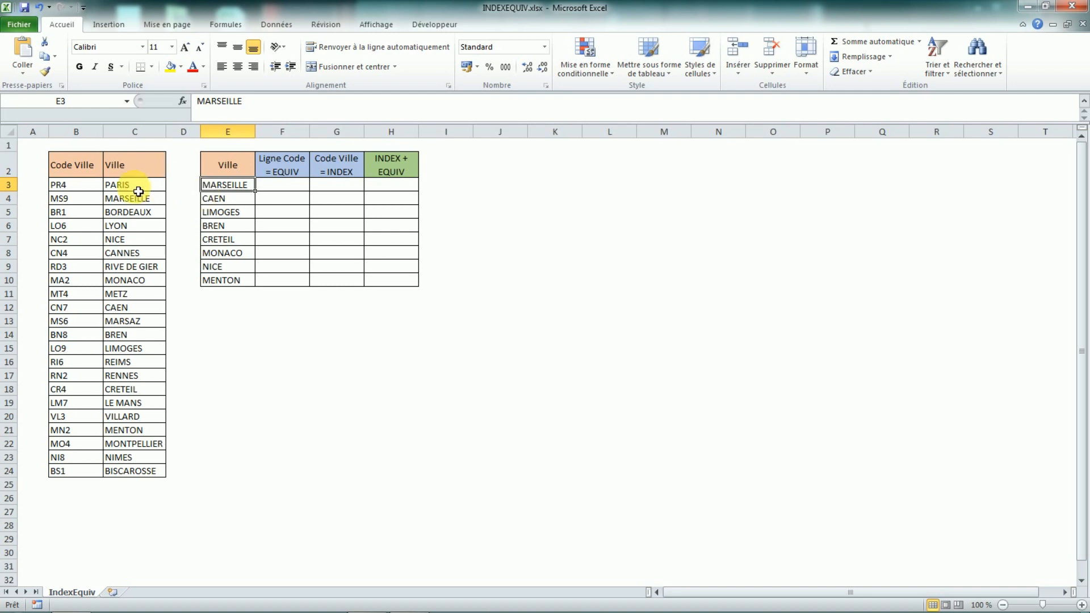
left_click_drag(142, 184, 145, 473)
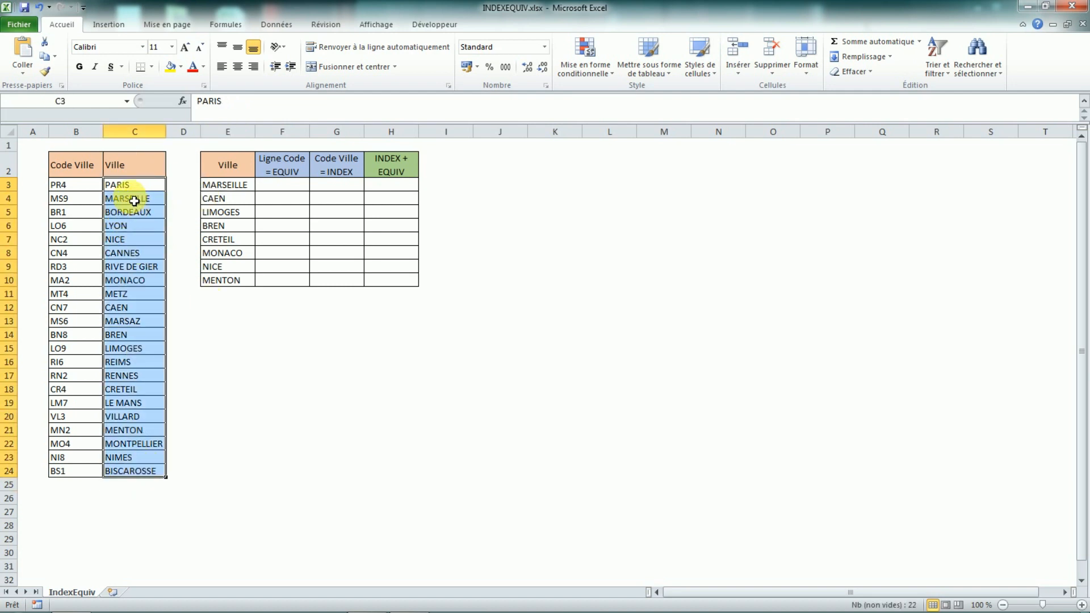
left_click(134, 201)
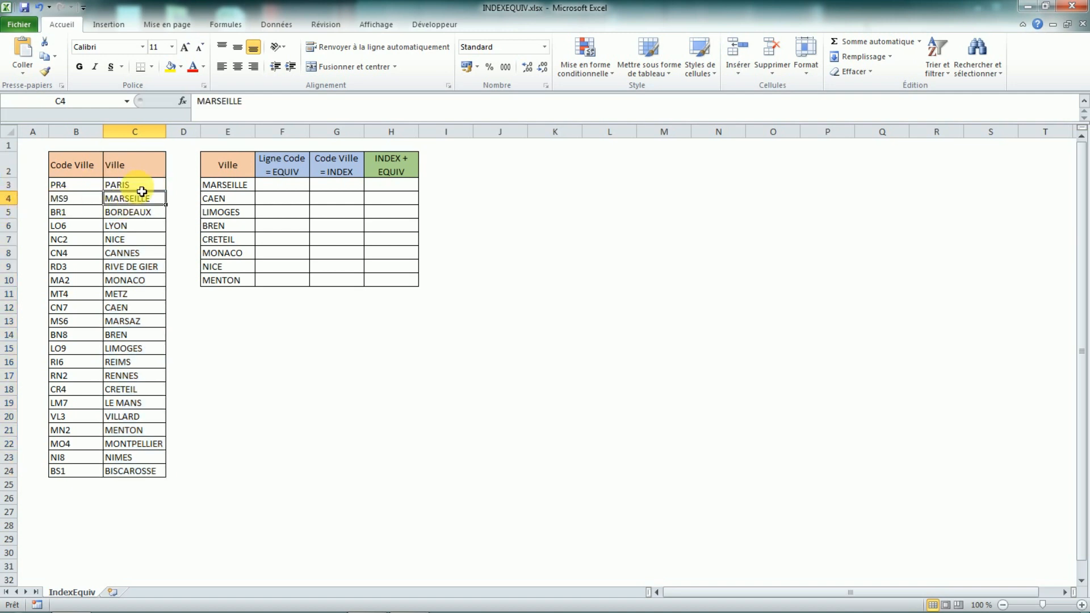
left_click_drag(140, 186, 130, 472)
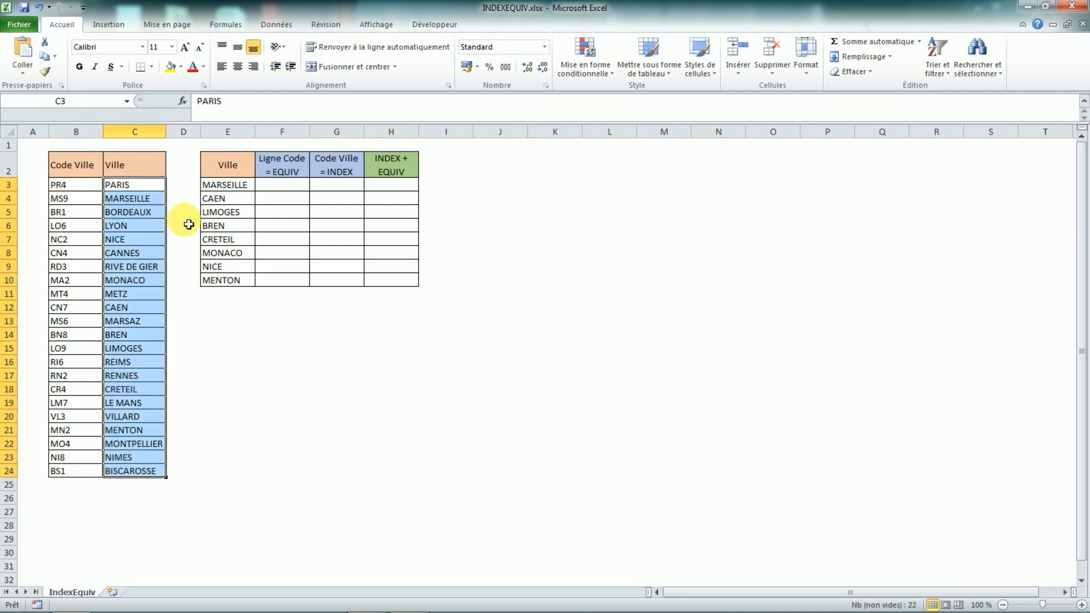
left_click(139, 203)
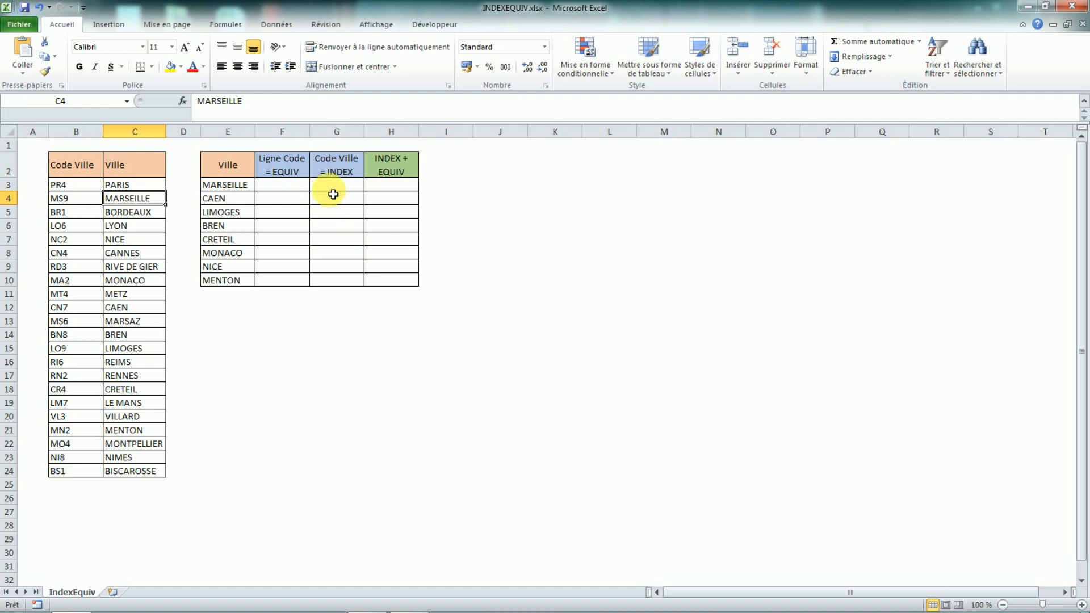
left_click_drag(76, 188, 66, 471)
left_click(67, 199)
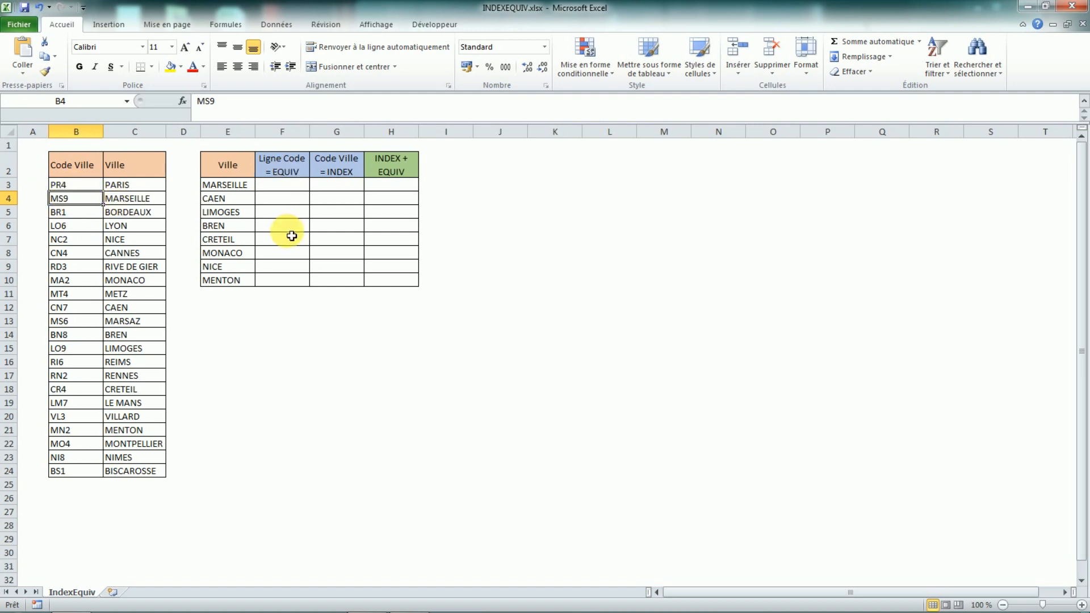
left_click_drag(142, 189, 151, 477)
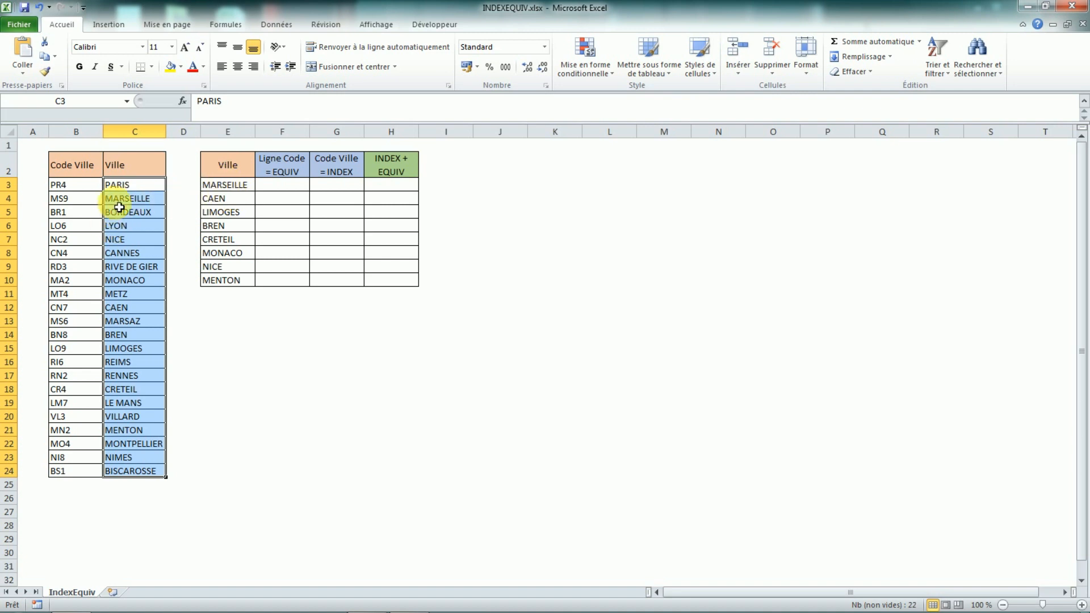
left_click(137, 203)
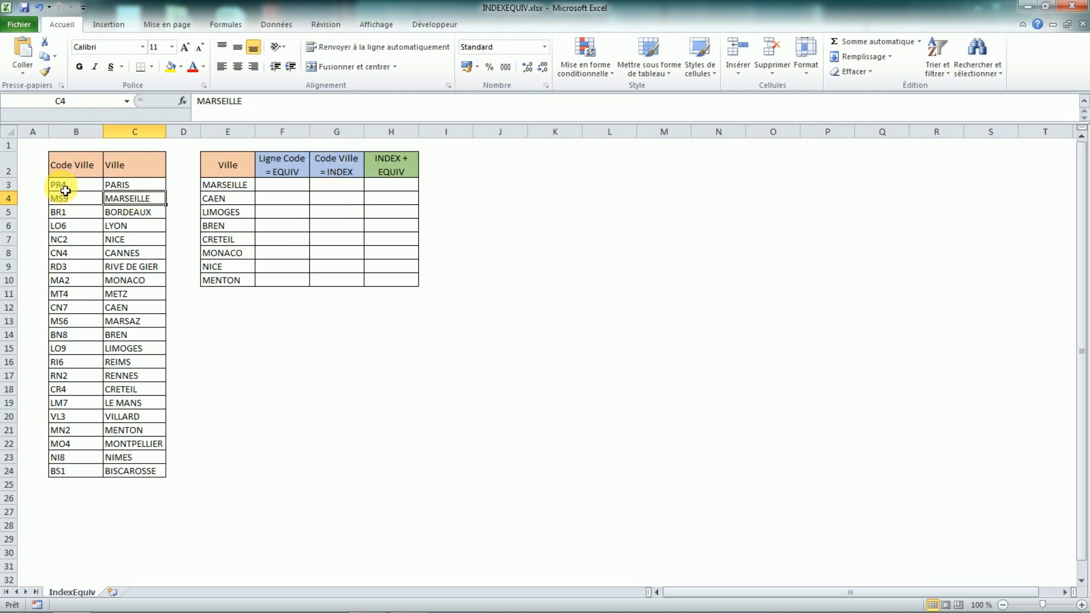
left_click_drag(65, 191, 78, 471)
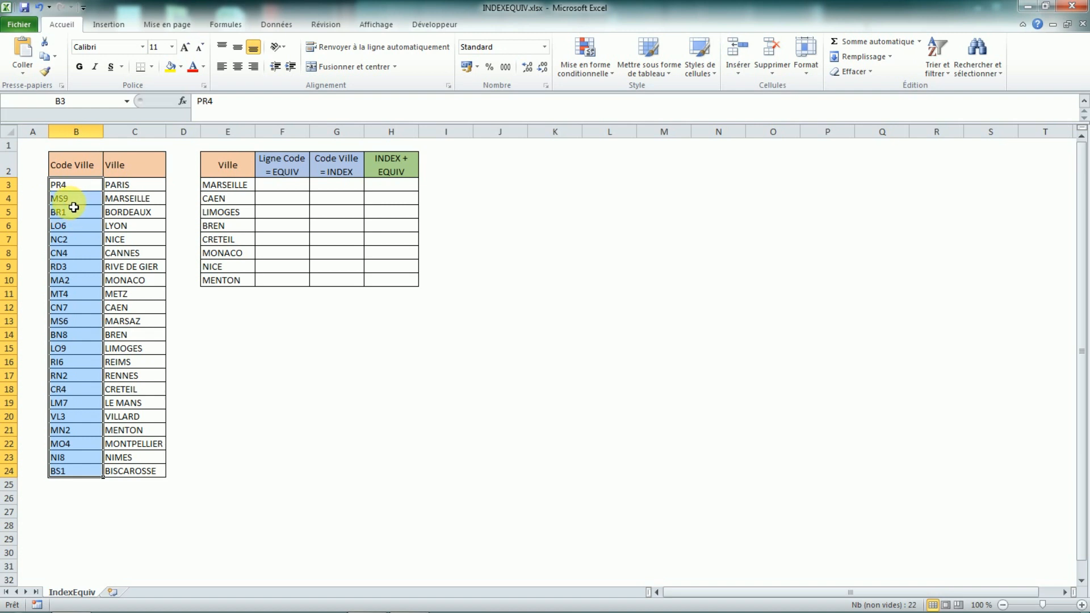
left_click(79, 201)
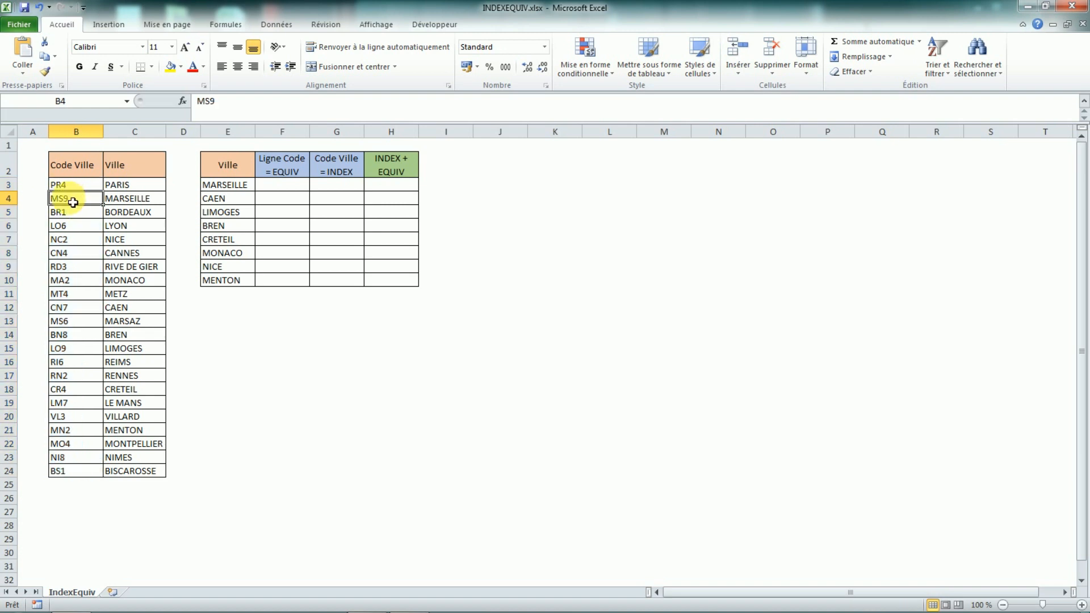
left_click_drag(73, 203, 124, 203)
- Enter =EQUIV(E3;$C$3:$C$24;0) in F3 to find the city's exact-match position in the Ville column
left_click(290, 185)
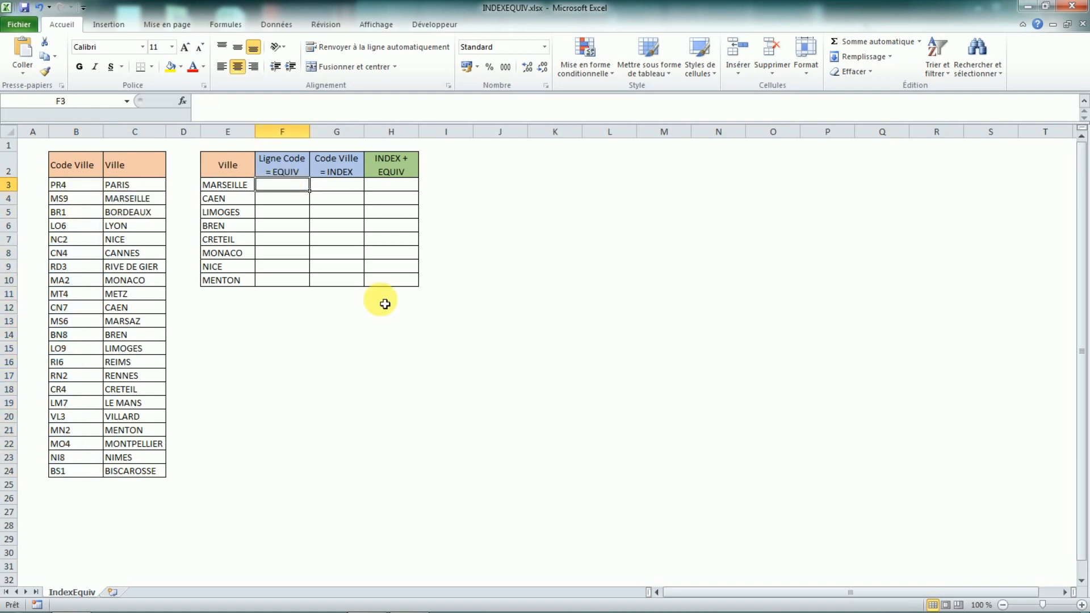
type("=EQUIV")
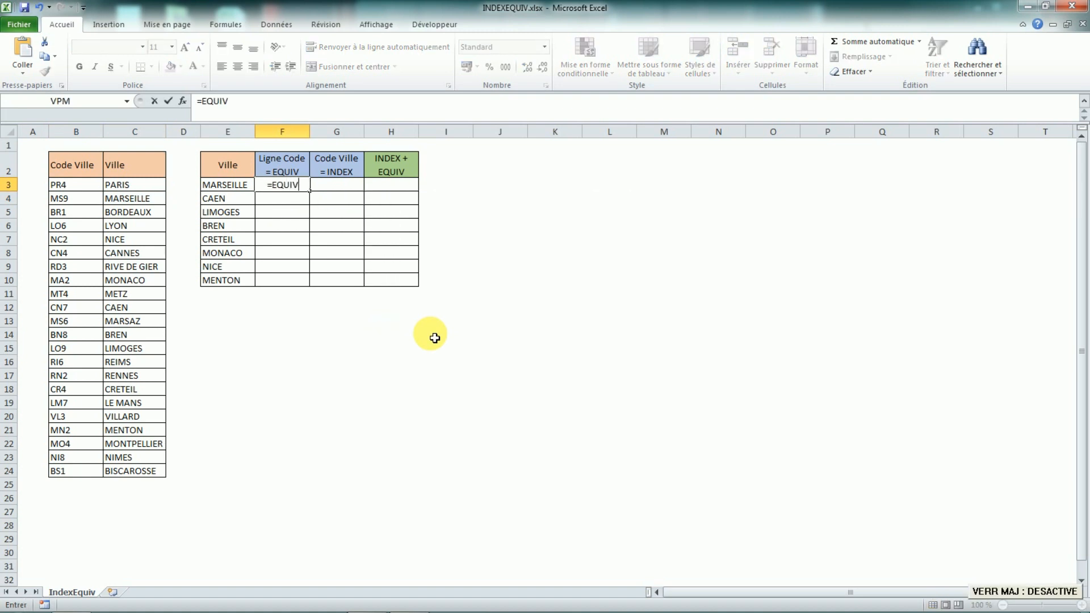
type("(")
left_click(235, 190)
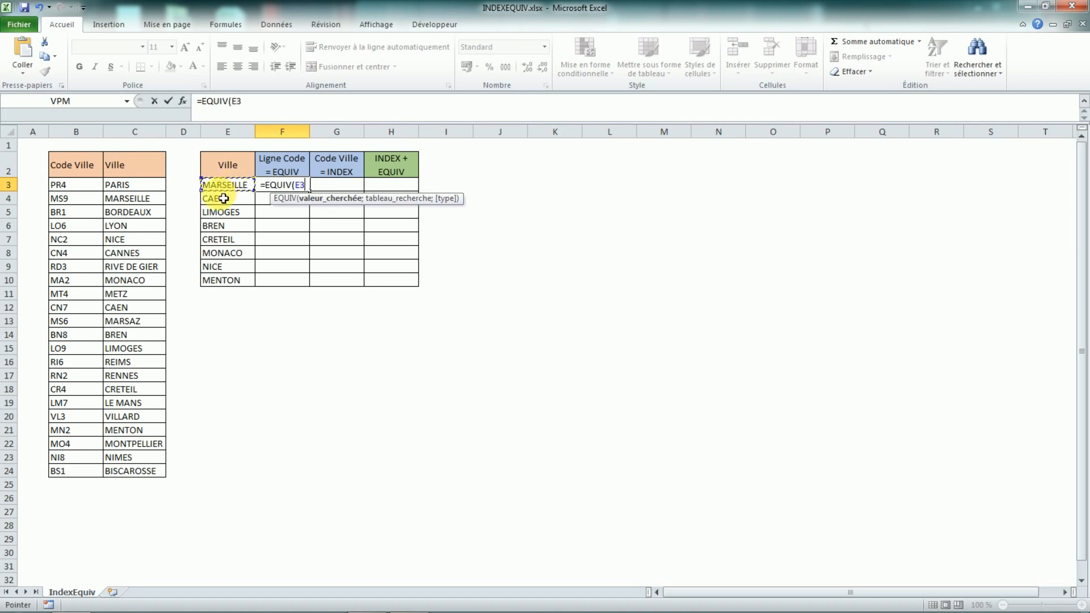
type(";")
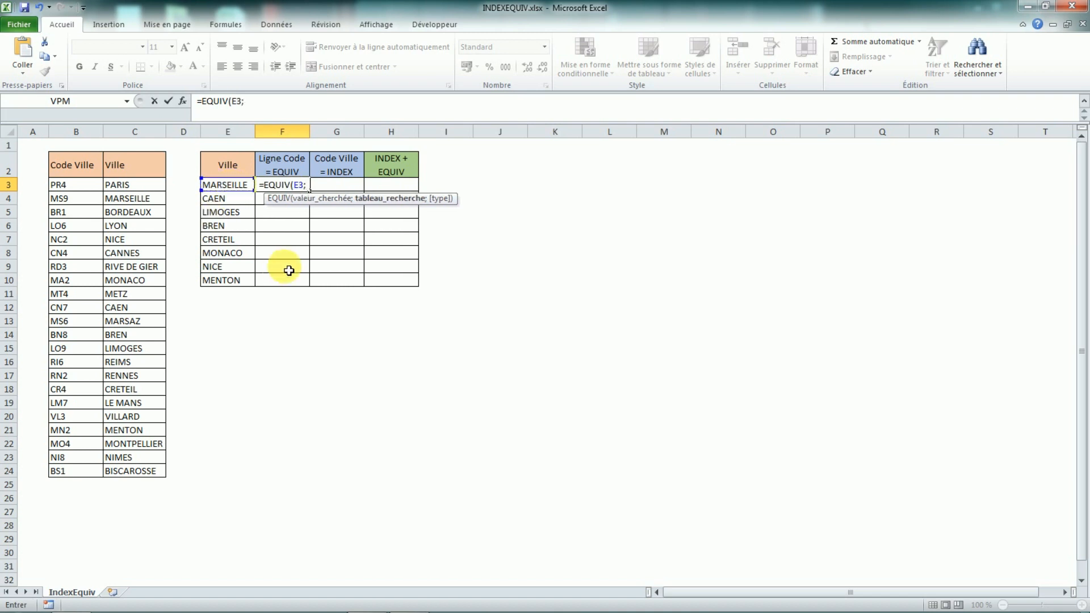
left_click(303, 186)
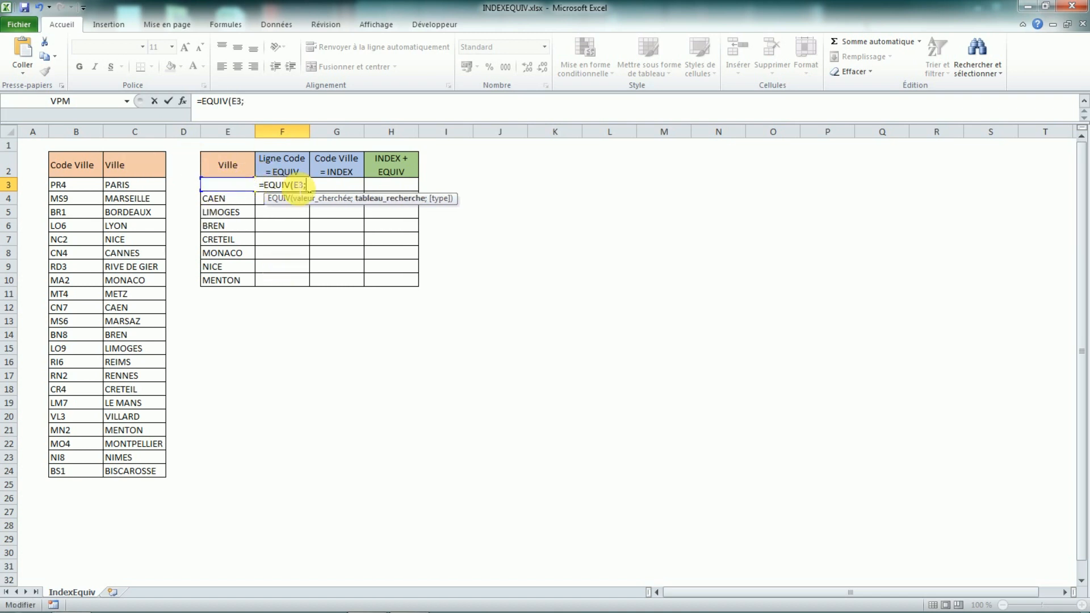
left_click_drag(121, 186, 109, 470)
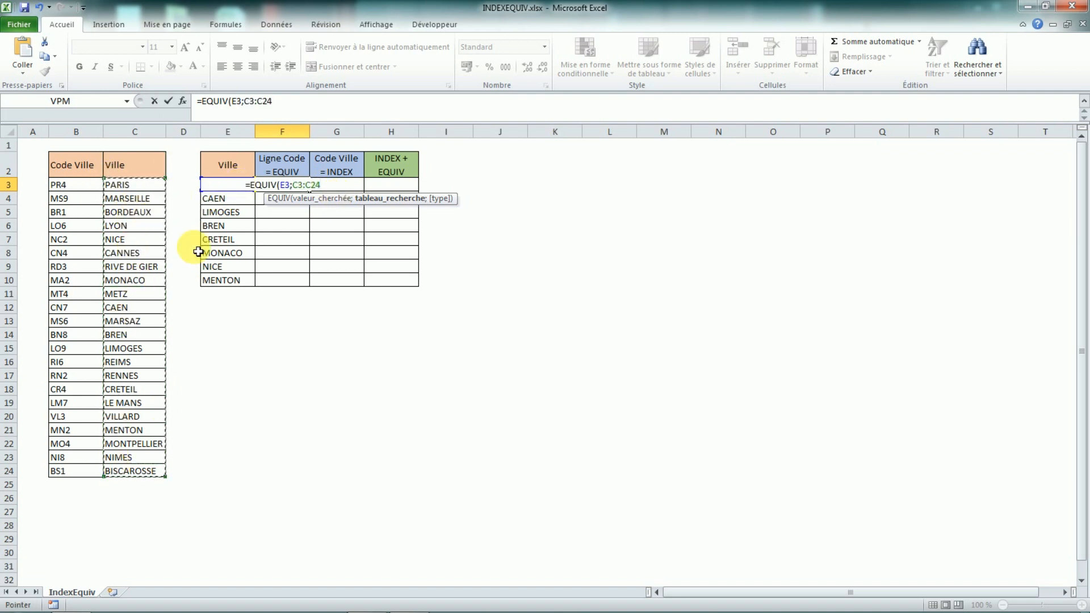
key("F4")
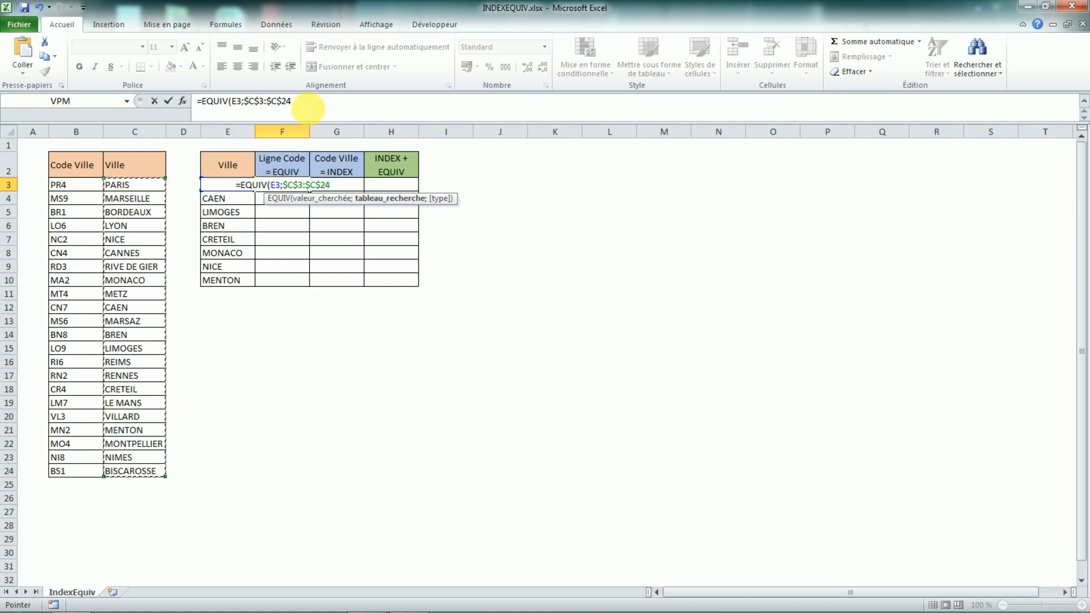
type(";")
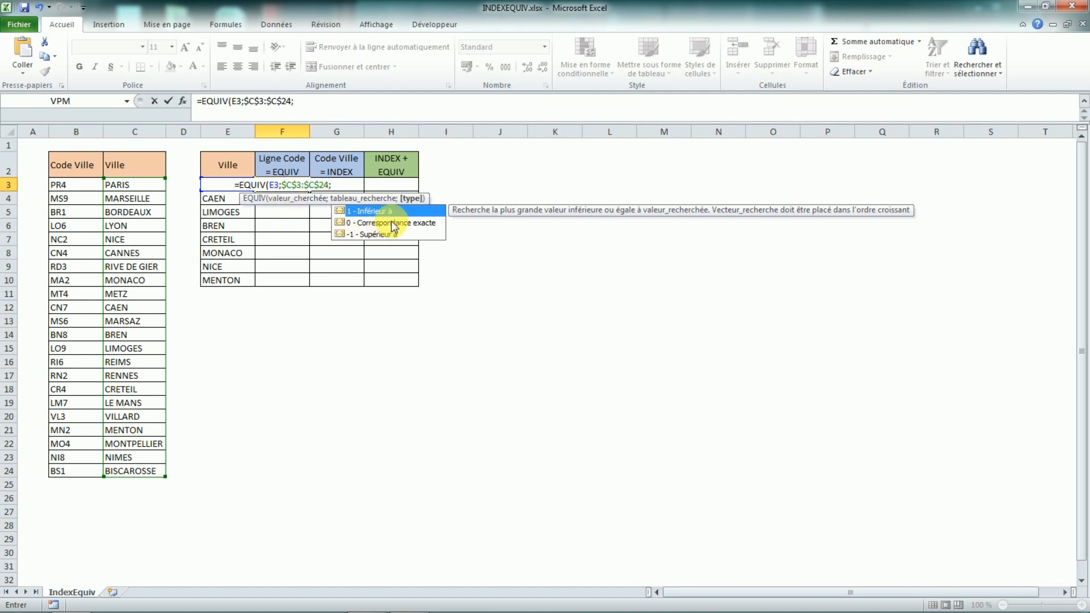
double_click(391, 221)
type(")")
key("Return")
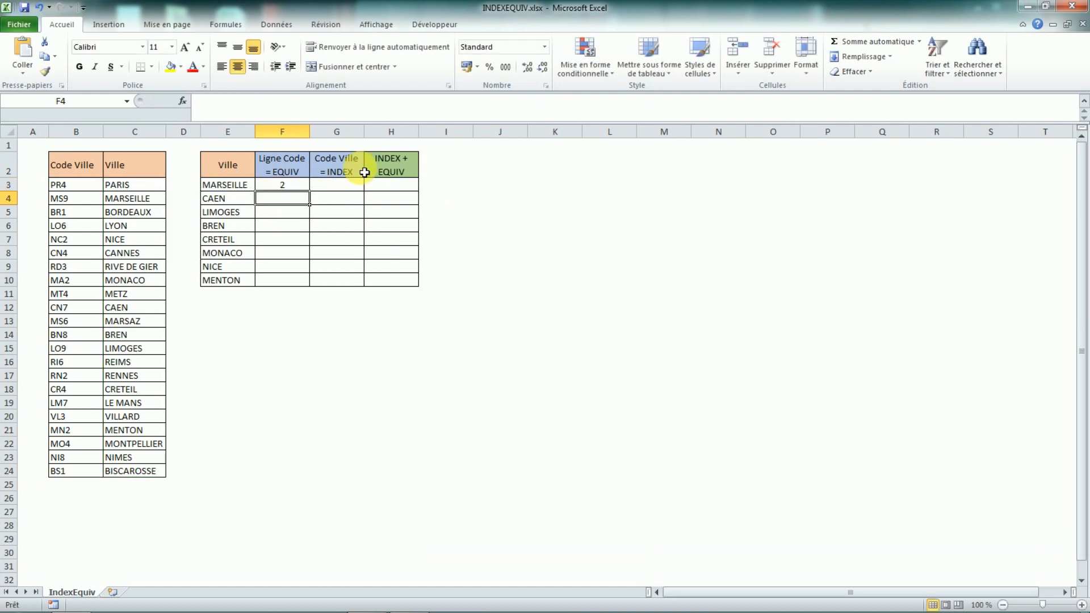
- Fill the EQUIV formula from F3 down to F10 for the remaining cities and select F5 to check its copy
left_click(300, 187)
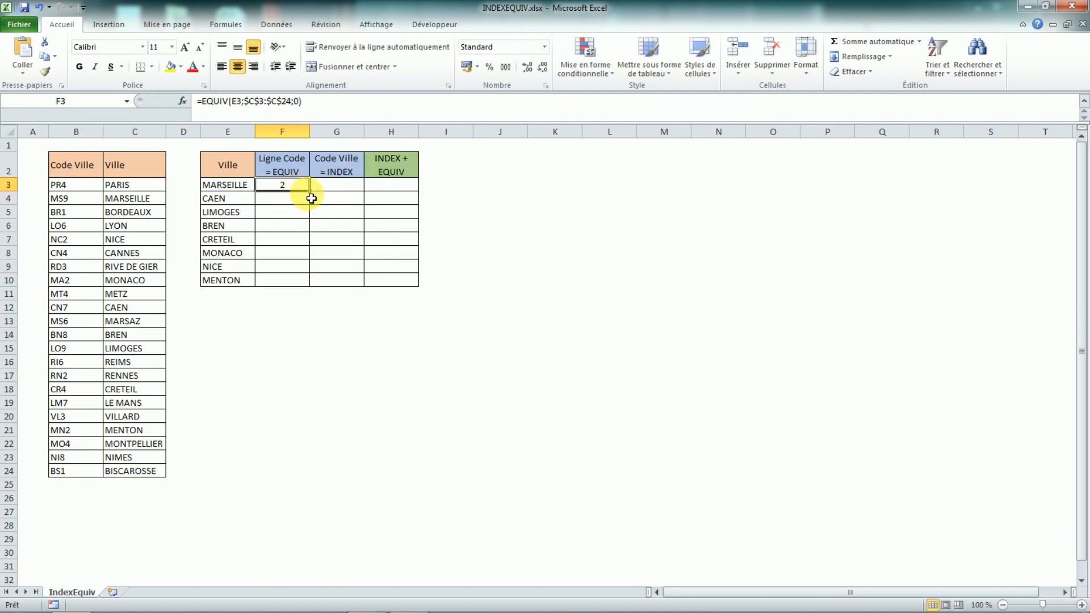
double_click(310, 191)
left_click(284, 211)
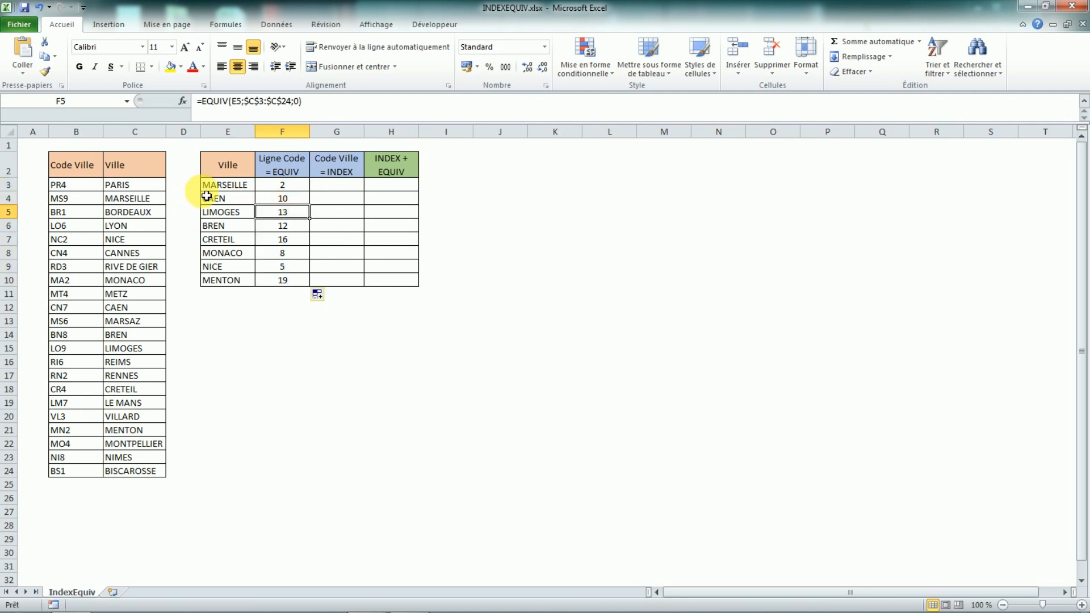
- Compare the EQUIV positions for MARSEILLE and NICE with those cities' places in the Ville list C3:C24
left_click_drag(225, 184, 272, 185)
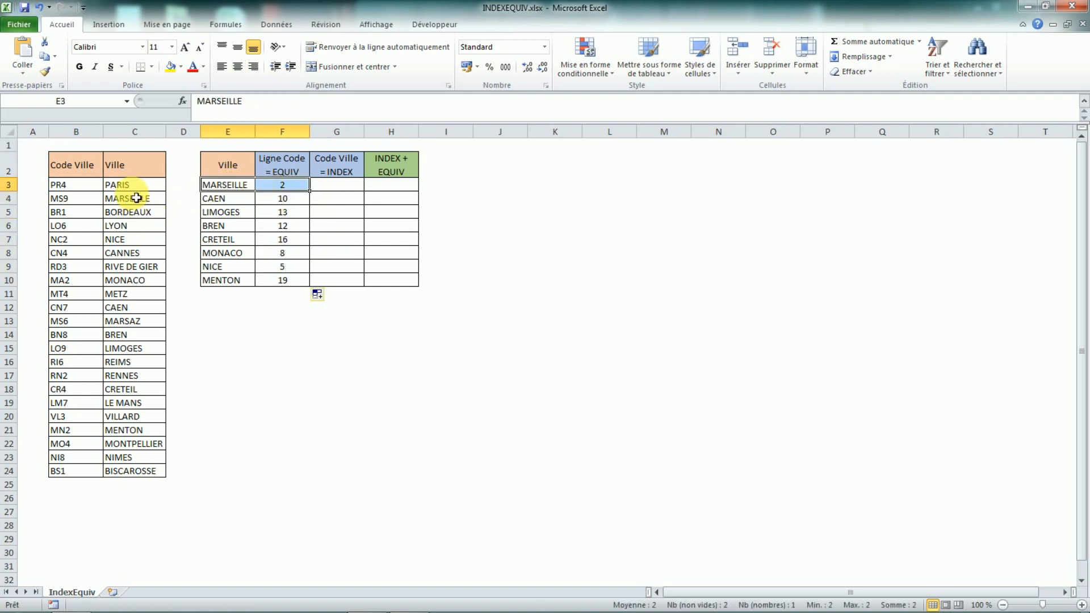
left_click_drag(134, 191, 112, 472)
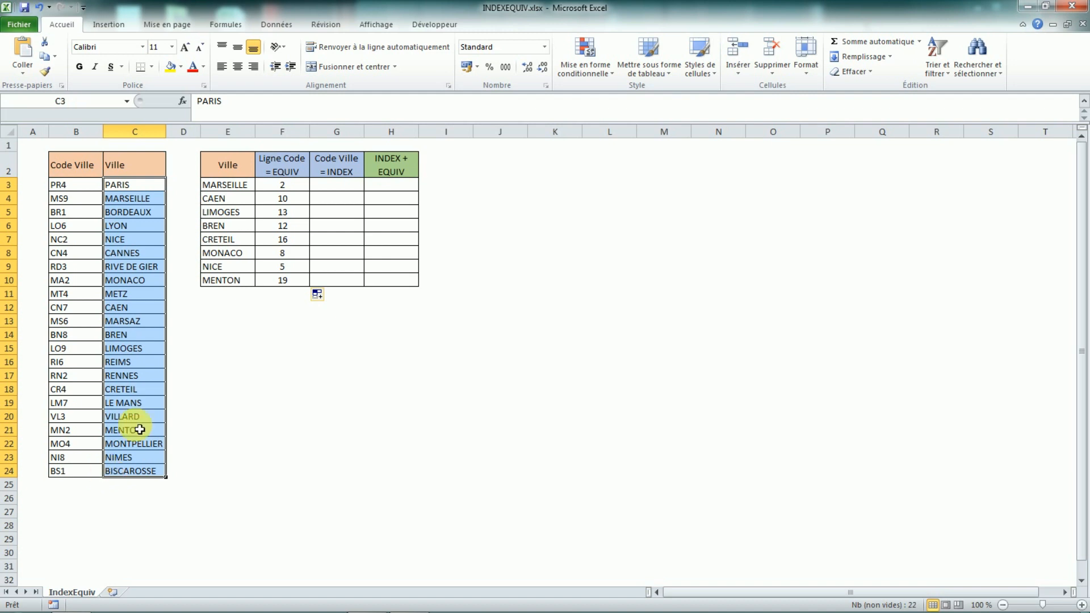
left_click(130, 189)
left_click(133, 198)
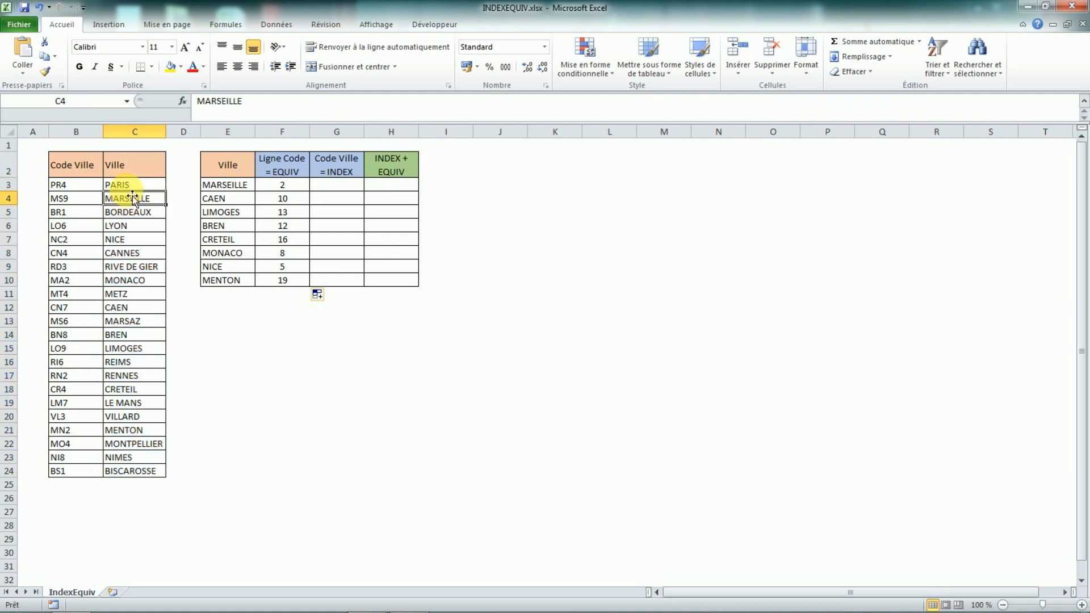
left_click_drag(131, 187, 138, 470)
left_click(133, 198)
left_click_drag(228, 268, 282, 270)
left_click_drag(129, 186, 134, 244)
left_click(134, 244)
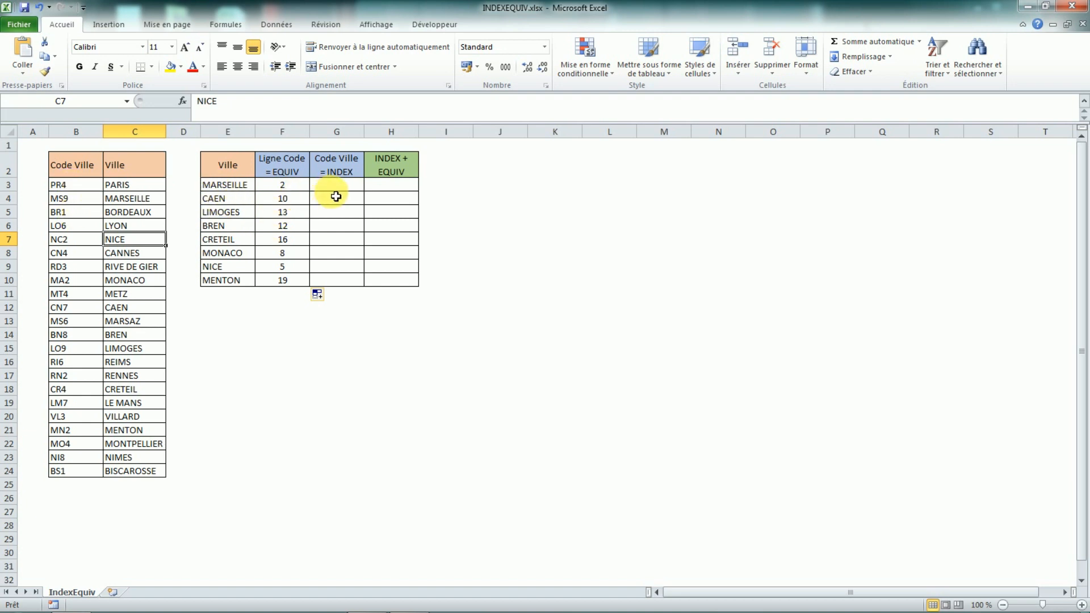
- Enter =INDEX($B$3:$B$24;F3) in G3 to return the code from the Code Ville column at the EQUIV position
left_click_drag(73, 190, 75, 474)
left_click(361, 188)
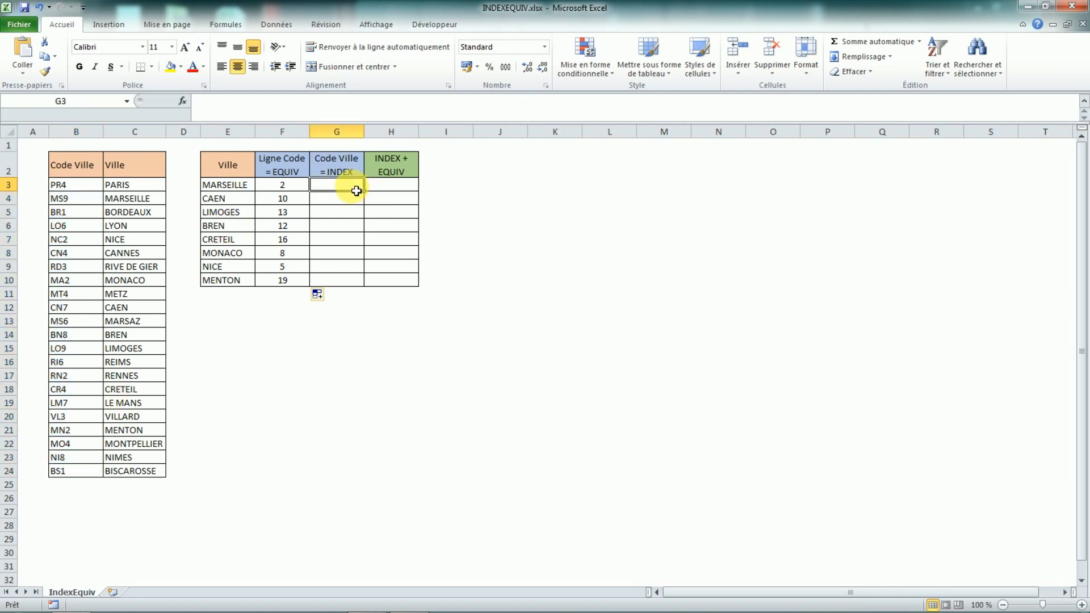
type("=")
key("Caps_Lock")
type("INDEX")
key("Caps_Lock")
type("(")
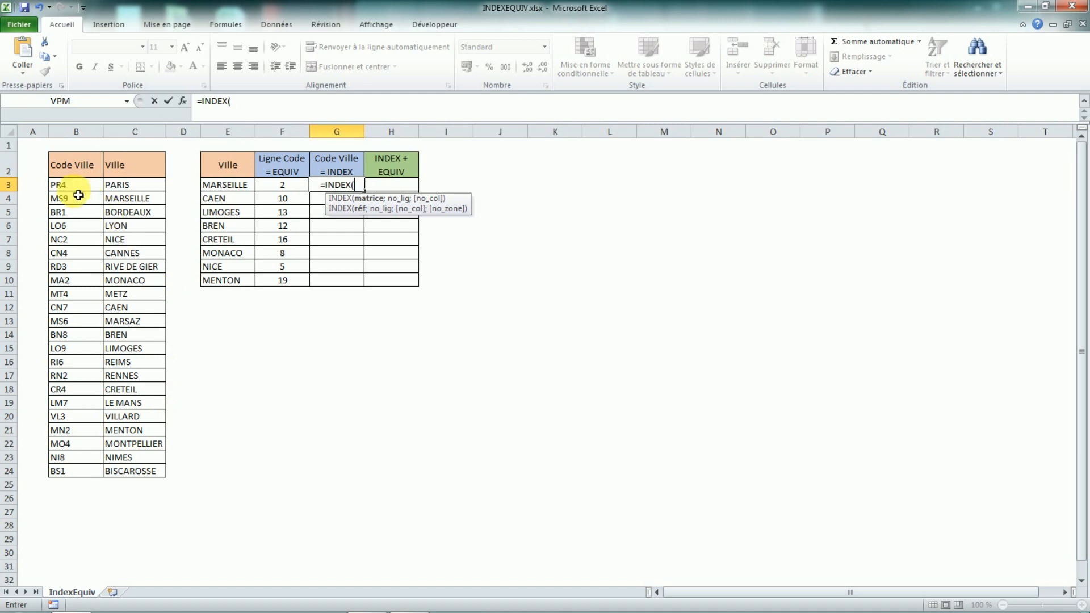
left_click_drag(78, 186, 84, 253)
left_click_drag(73, 478, 73, 478)
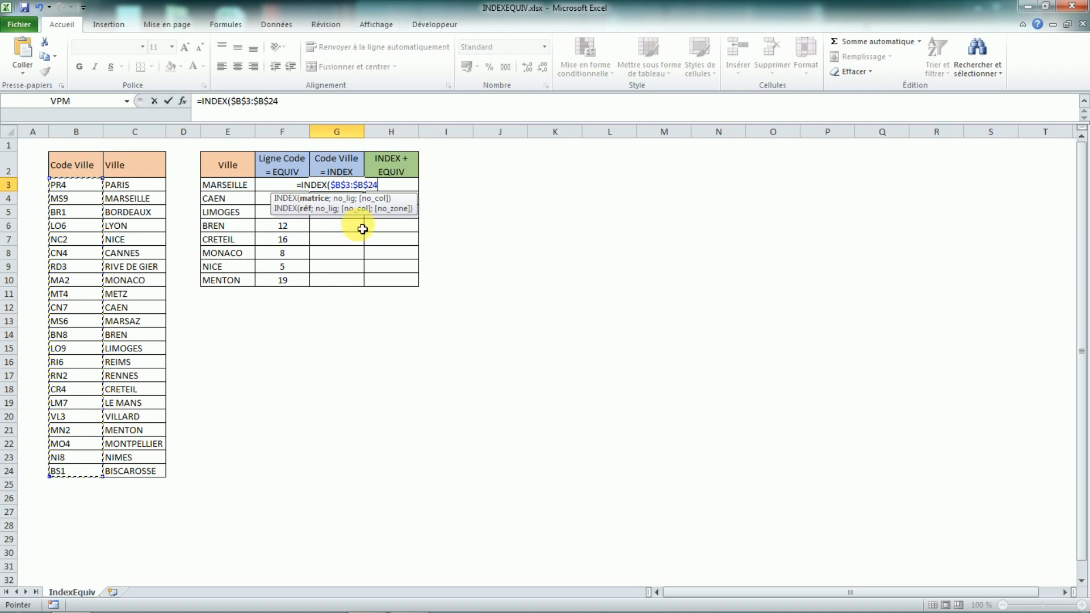
type(";")
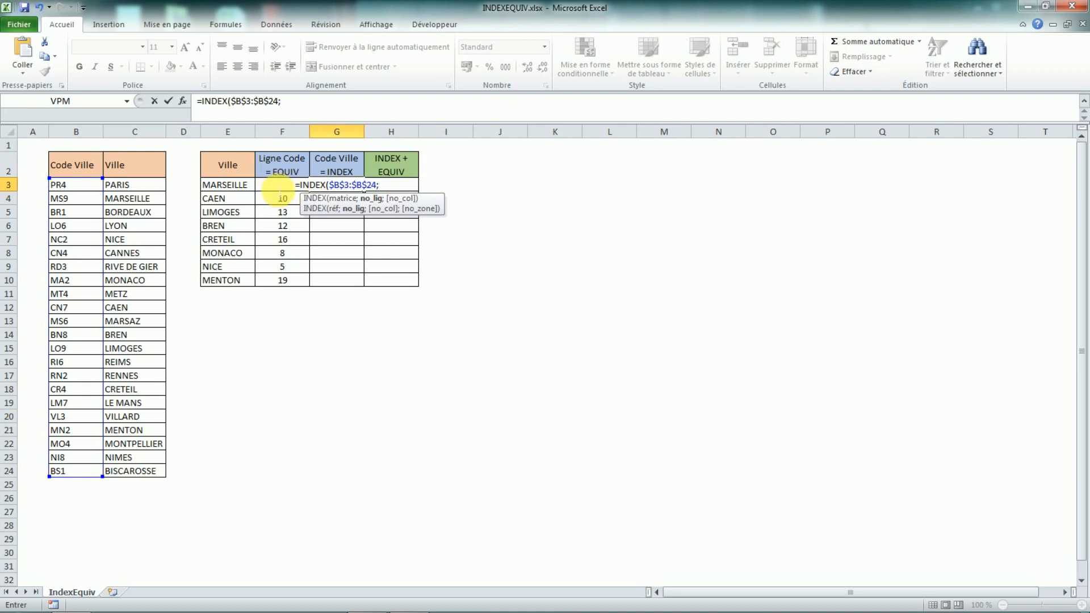
key("Caps_Lock")
type("F3")
key("Caps_Lock")
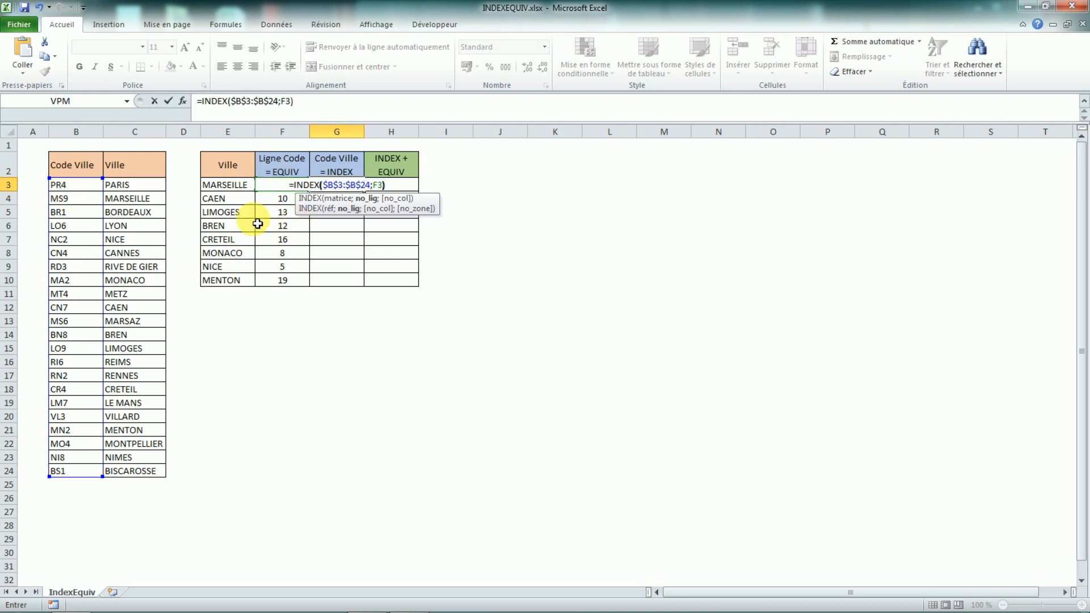
key("Return")
- Check the G3 code against MARSEILLE's source row B4:C4 and fill the INDEX formula down to G10
left_click(357, 187)
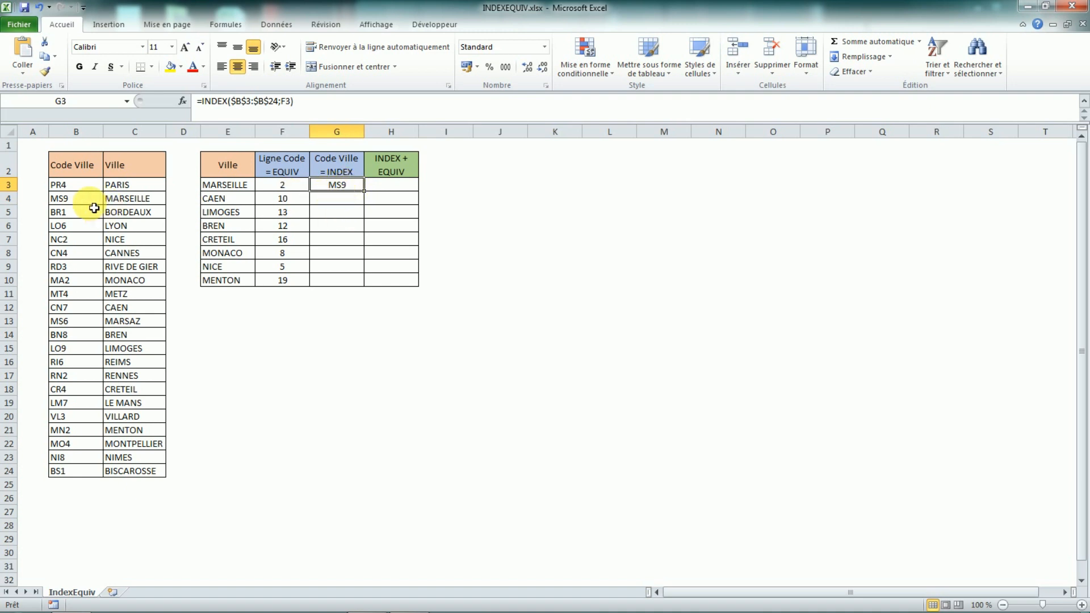
left_click_drag(91, 202, 130, 202)
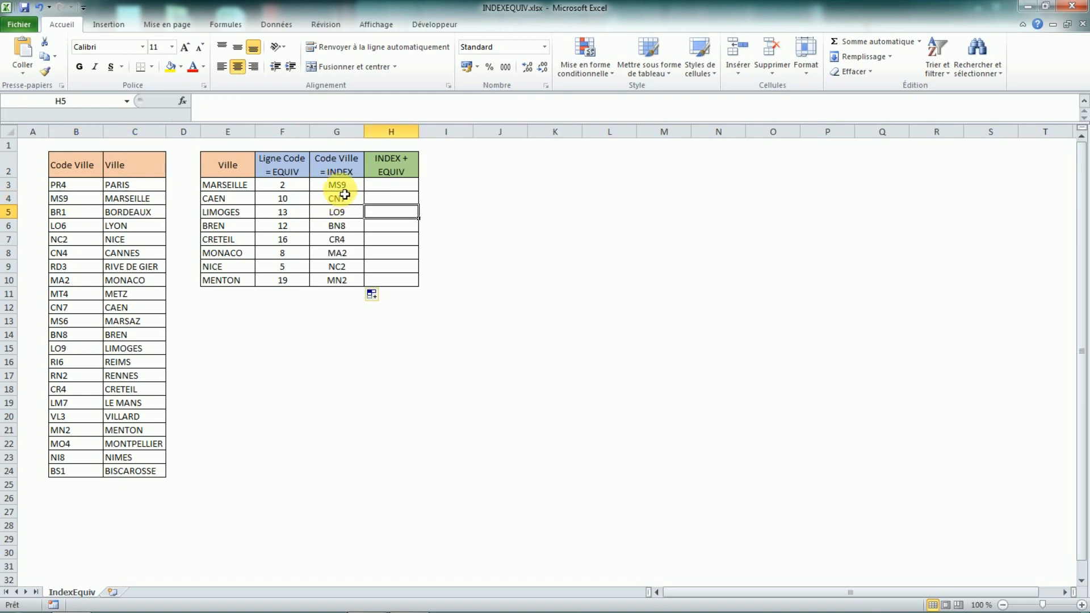
left_click(341, 188)
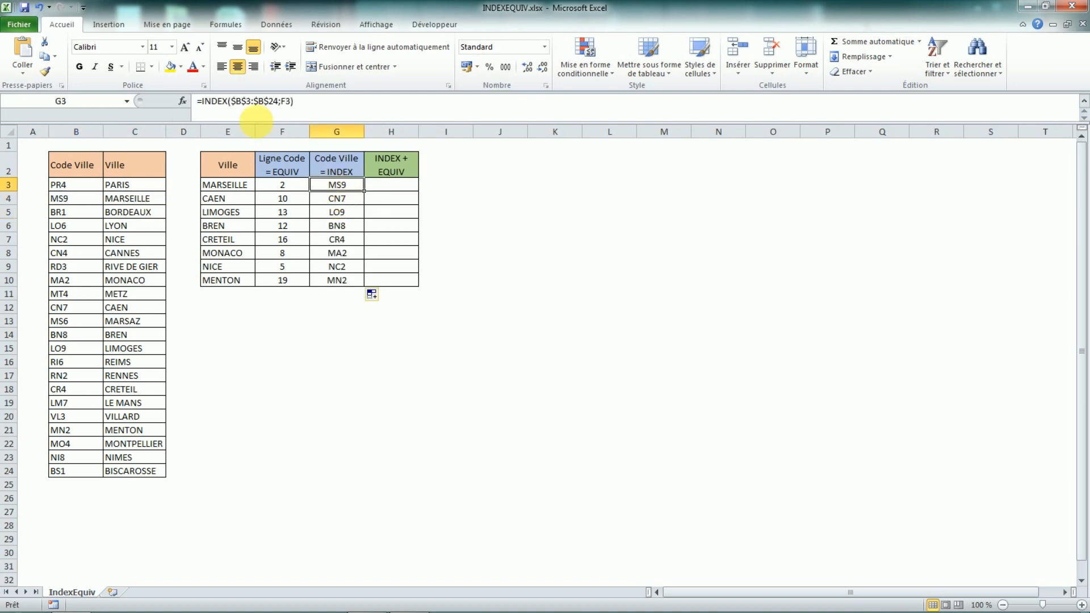
- Examine how the INDEX formula in G3 uses the code range B3:B24 and the row number in F3 for MARSEILLE
left_click_drag(69, 188, 76, 471)
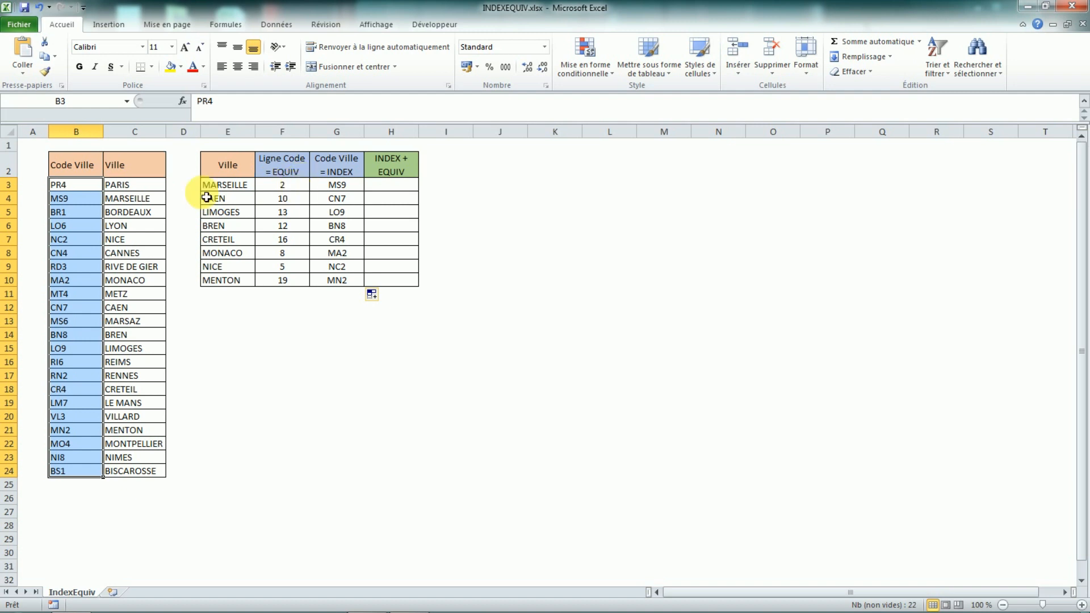
left_click_drag(86, 185, 83, 472)
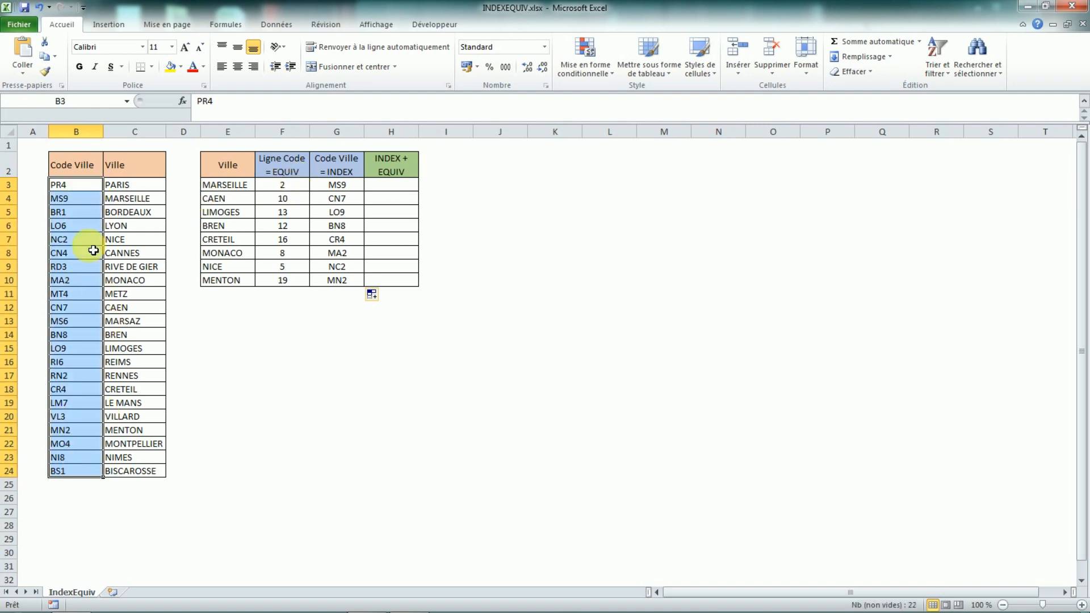
left_click(85, 203)
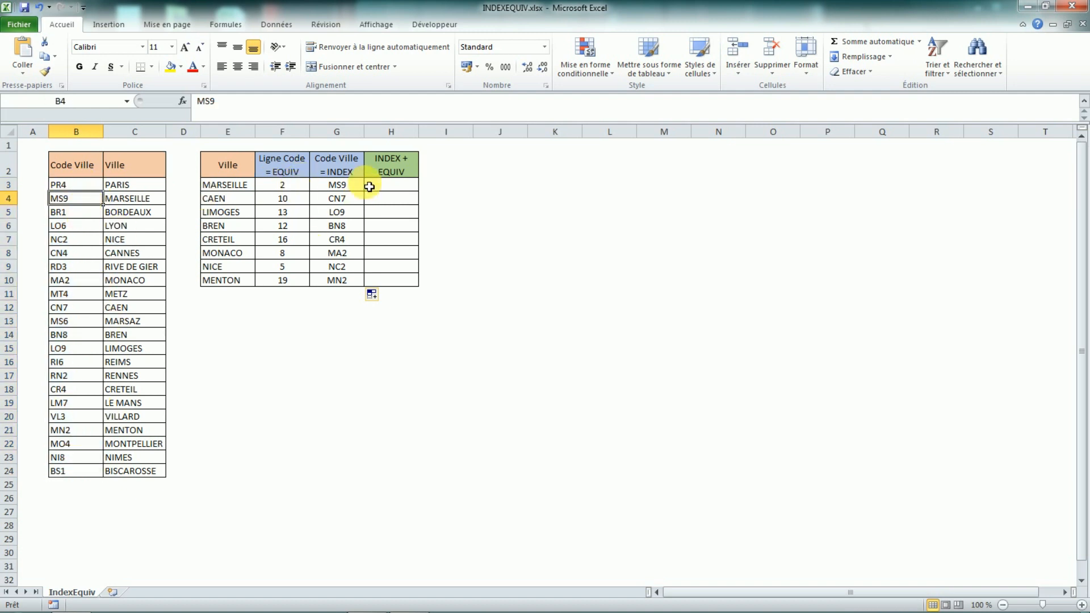
left_click(119, 200)
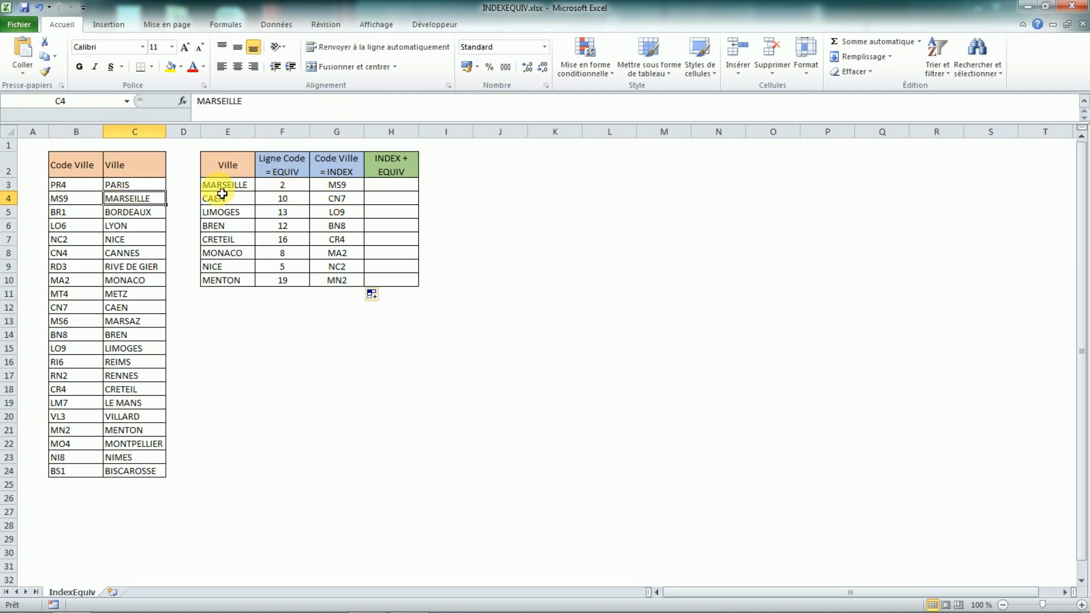
left_click(343, 196)
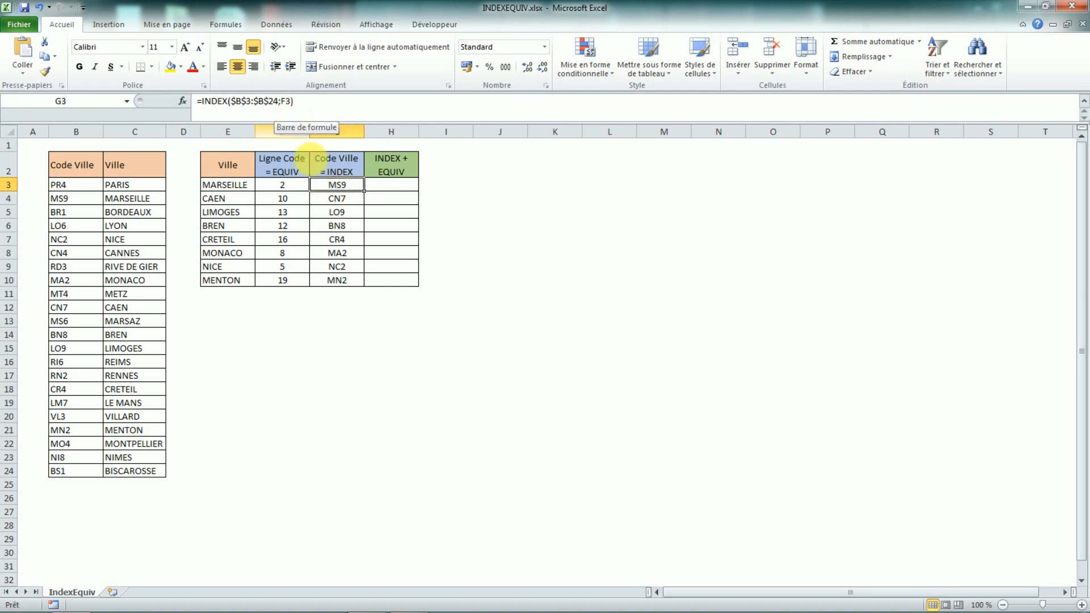
double_click(286, 101)
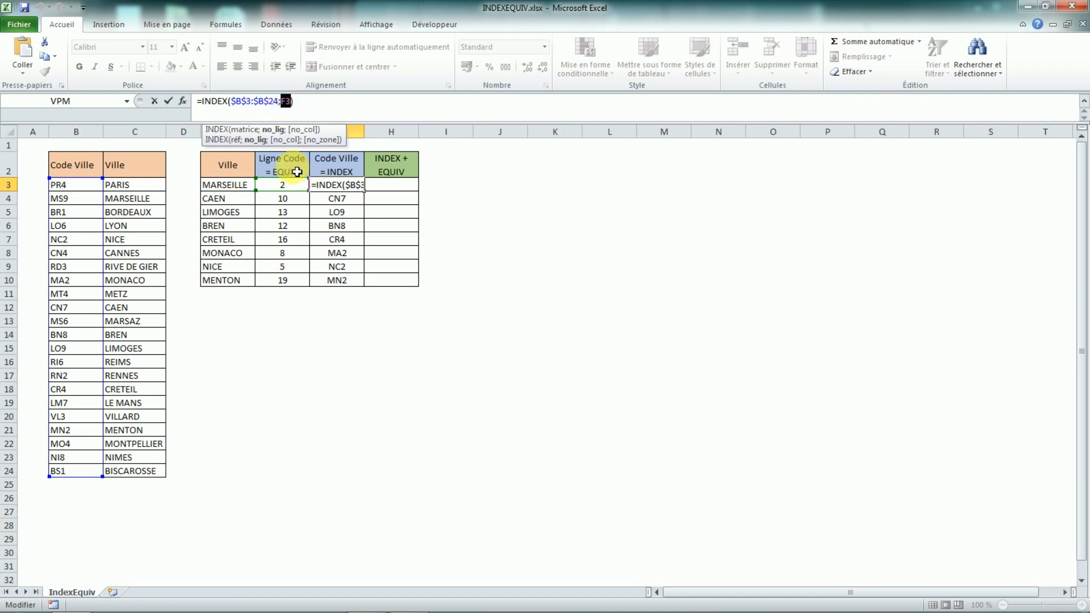
key("Return")
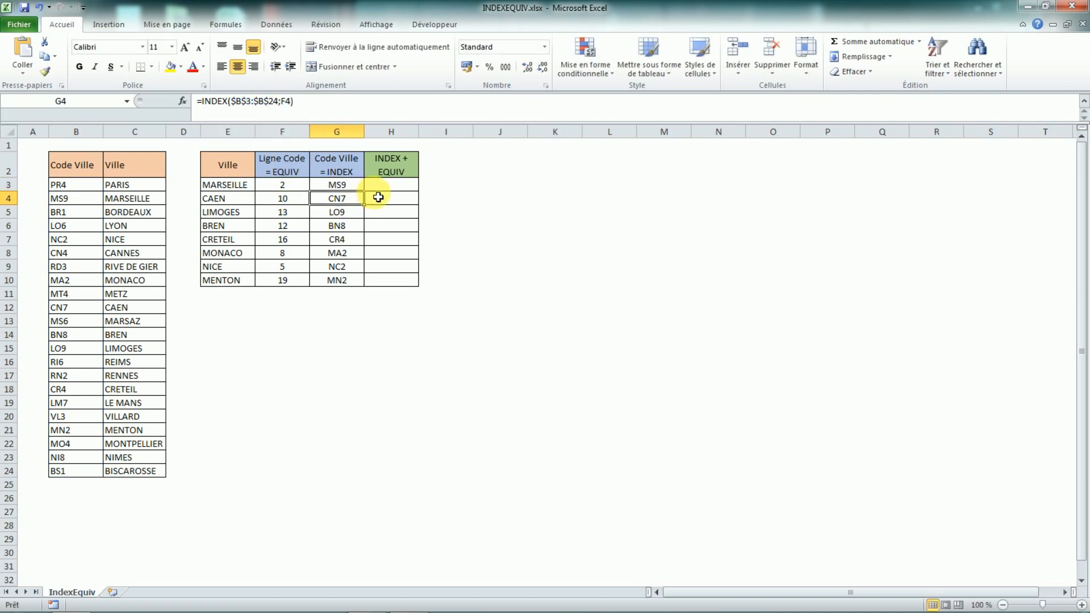
- Copy the text of the INDEX formula in G3 into H3, keeping its references identical
left_click(358, 183)
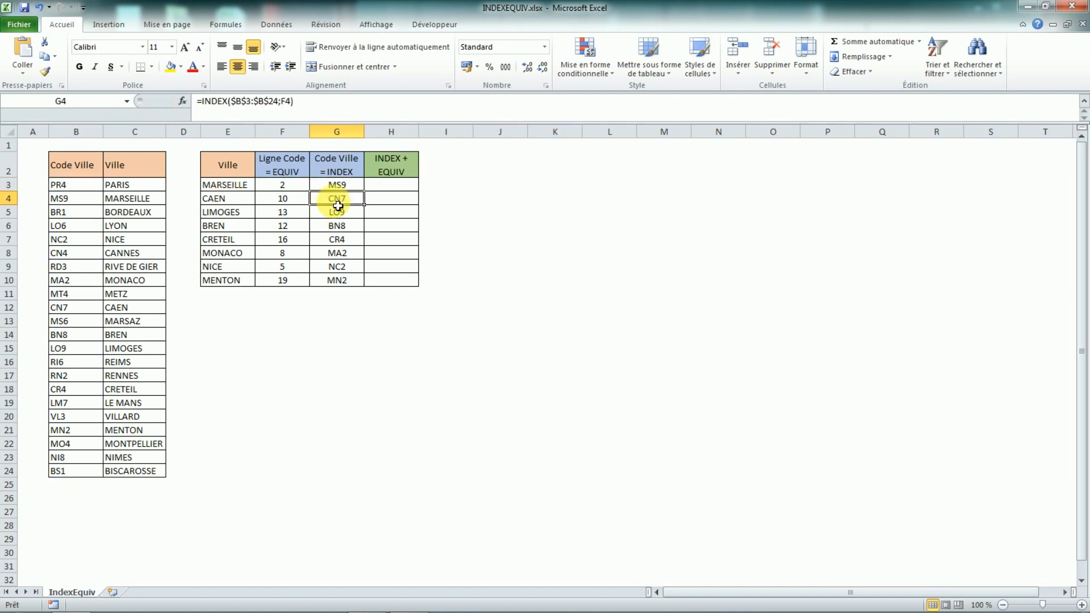
left_click_drag(297, 103, 196, 103)
key("ctrl+x")
key("Escape")
left_click(385, 186)
key("ctrl+v")
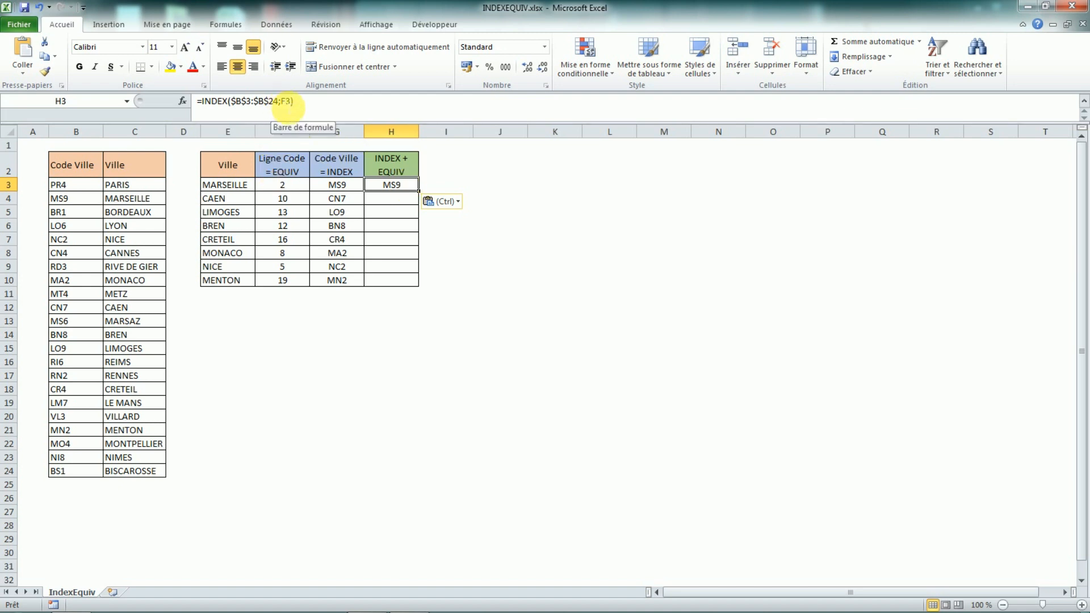
- Replace the F3 argument in the H3 formula with EQUIV(E3;$C$3:$C$24;0), copied from F3 without its equals sign
left_click(284, 183)
left_click_drag(303, 101, 203, 101)
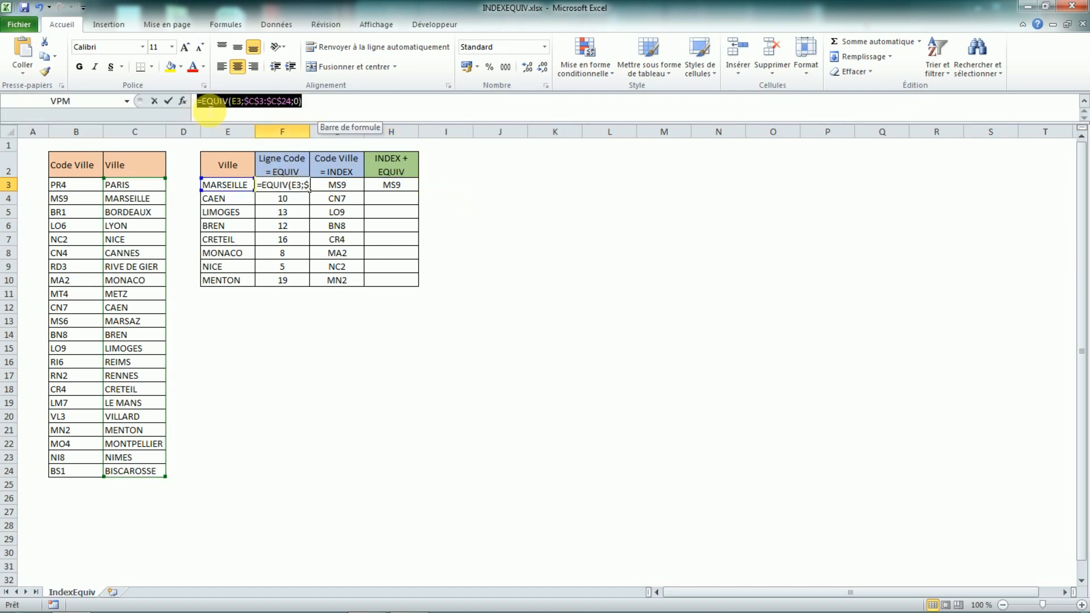
key("Escape")
left_click(401, 185)
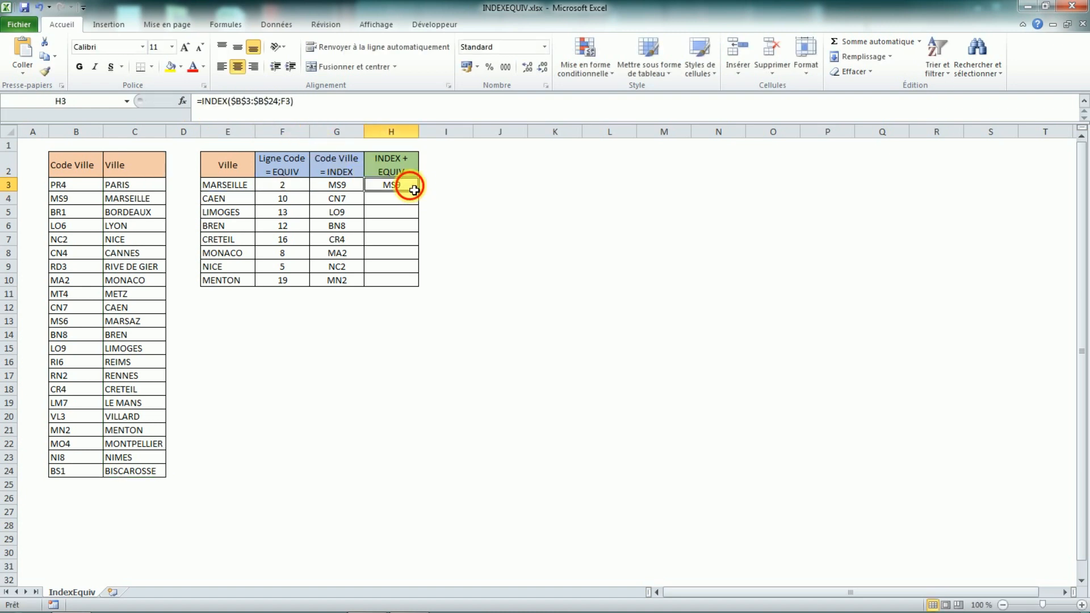
left_click(283, 101)
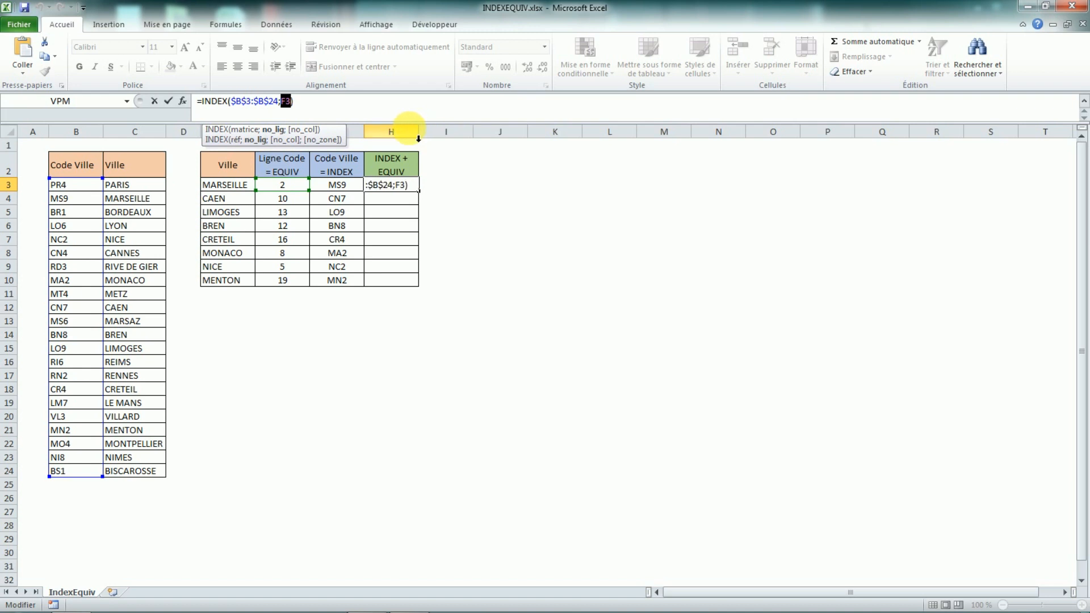
key("ctrl+v")
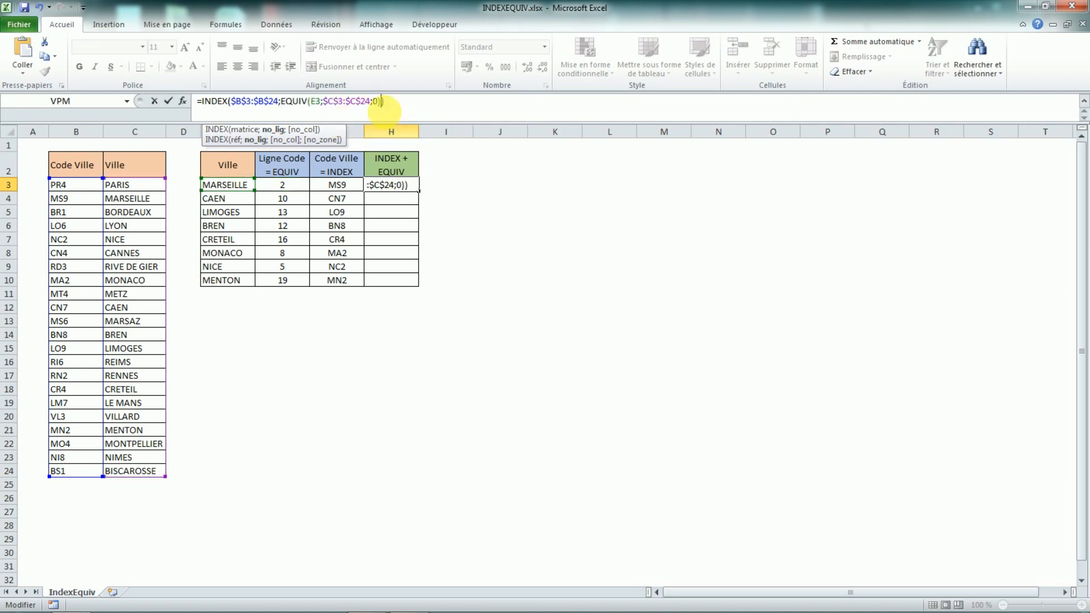
key("Return")
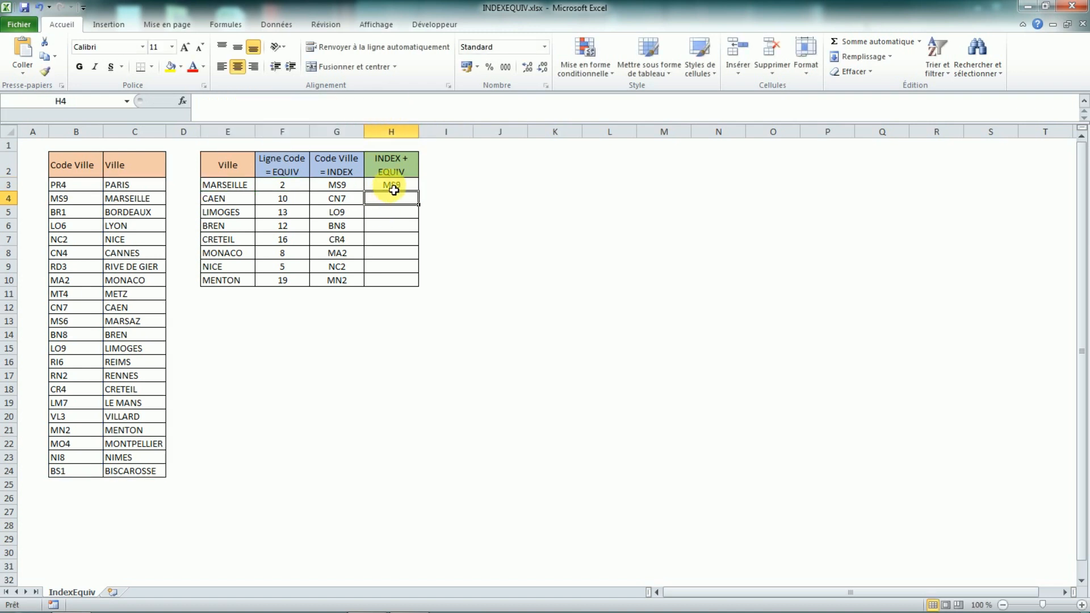
- Examine the nested INDEX and EQUIV formula in H3 and the source ranges it references
left_click(394, 186)
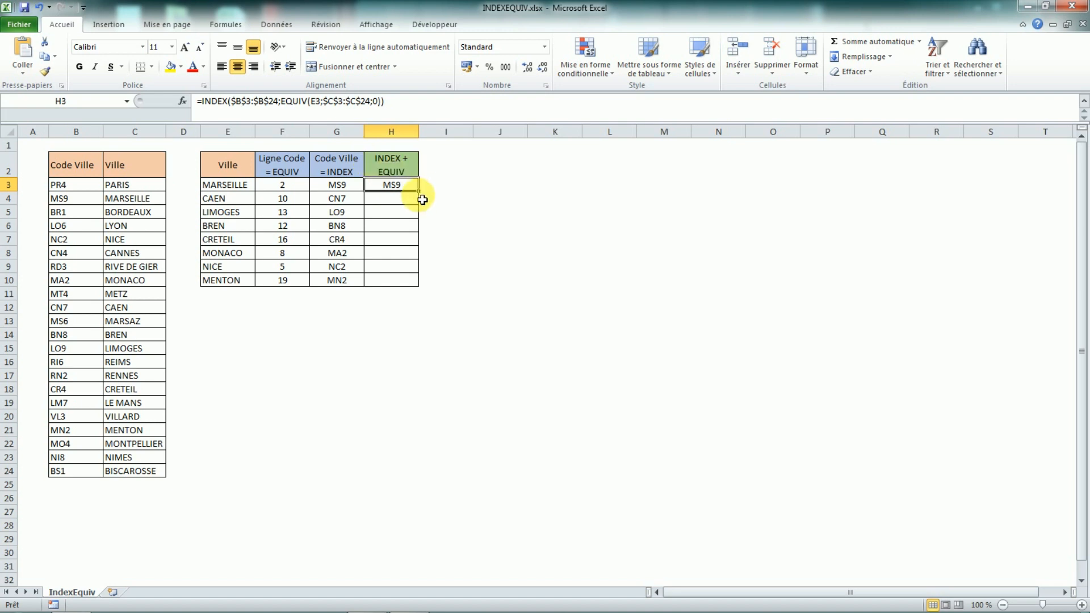
left_click(307, 101)
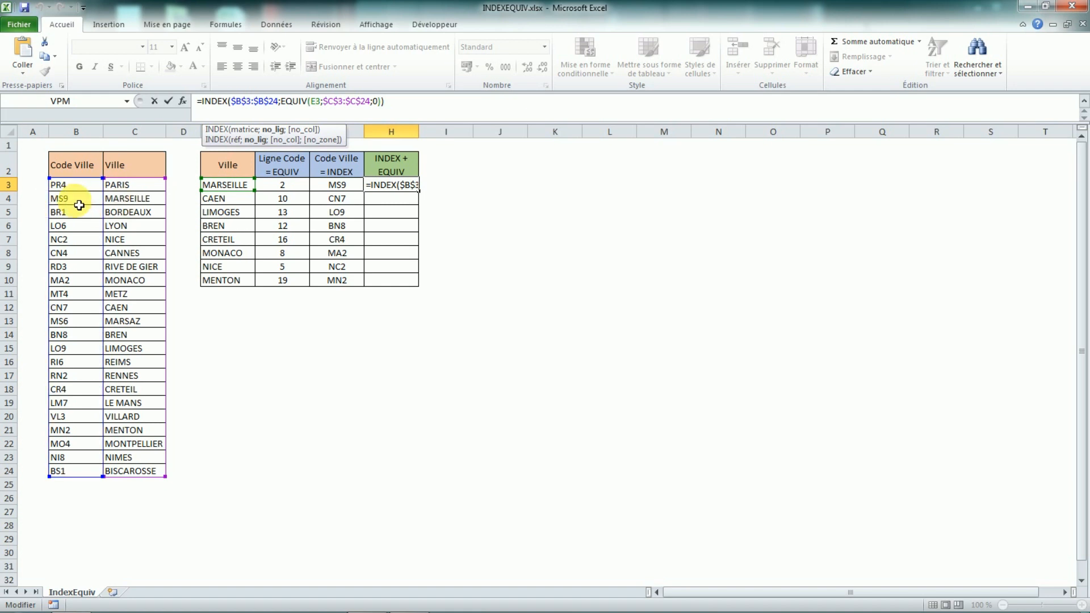
key("Return")
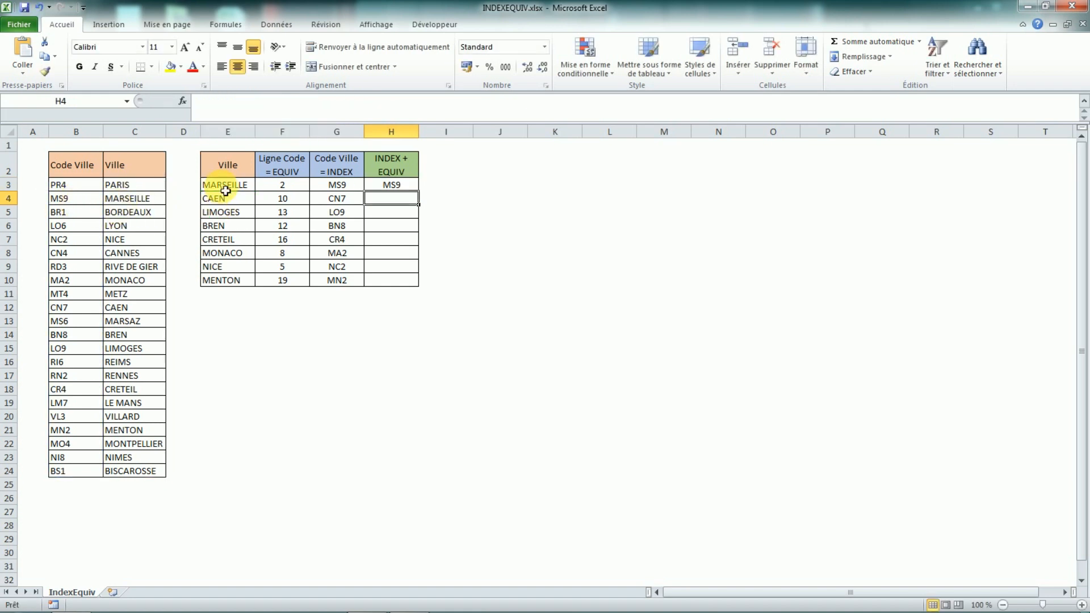
- Rewrite the formula in H3 from scratch, starting an INDEX function with the code range $B$3:$B$24 as its array
left_click(392, 185)
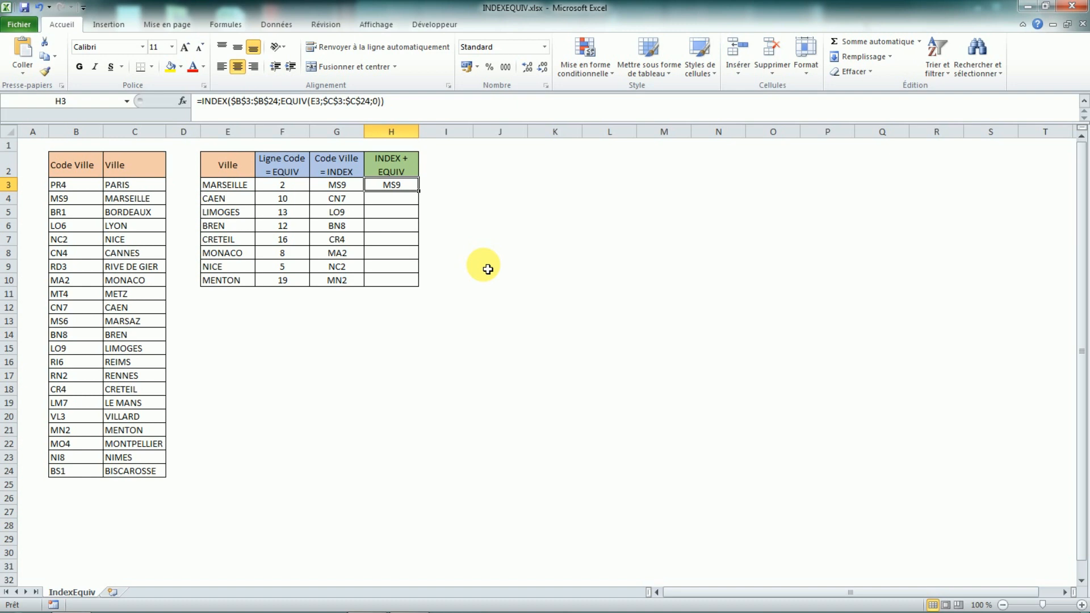
type("=")
key("Caps_Lock")
type("INDEX")
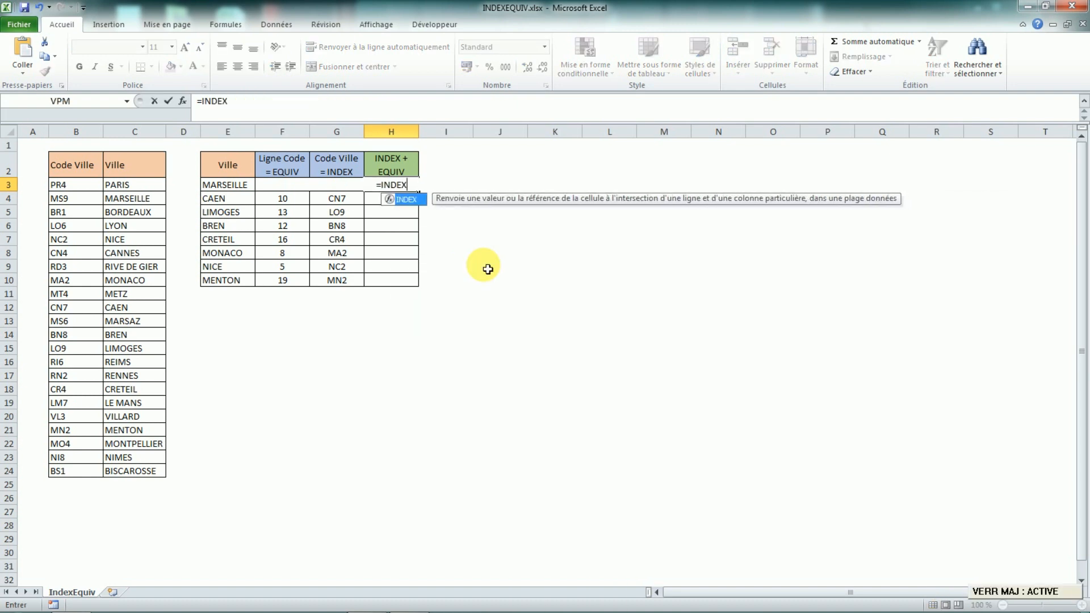
key("Caps_Lock")
type("(")
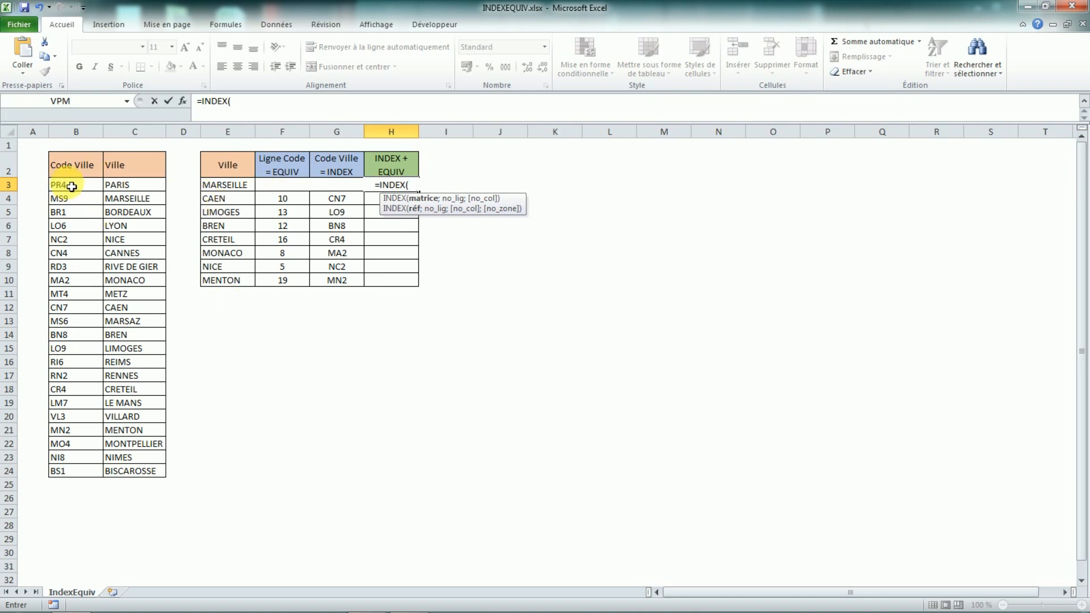
left_click_drag(72, 186, 80, 474)
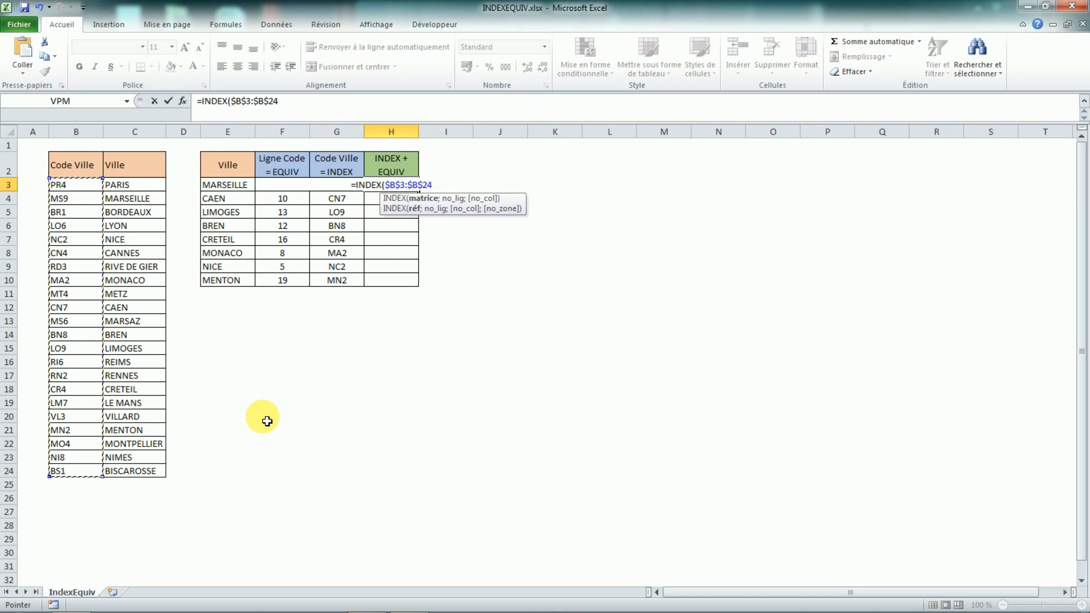
type(";")
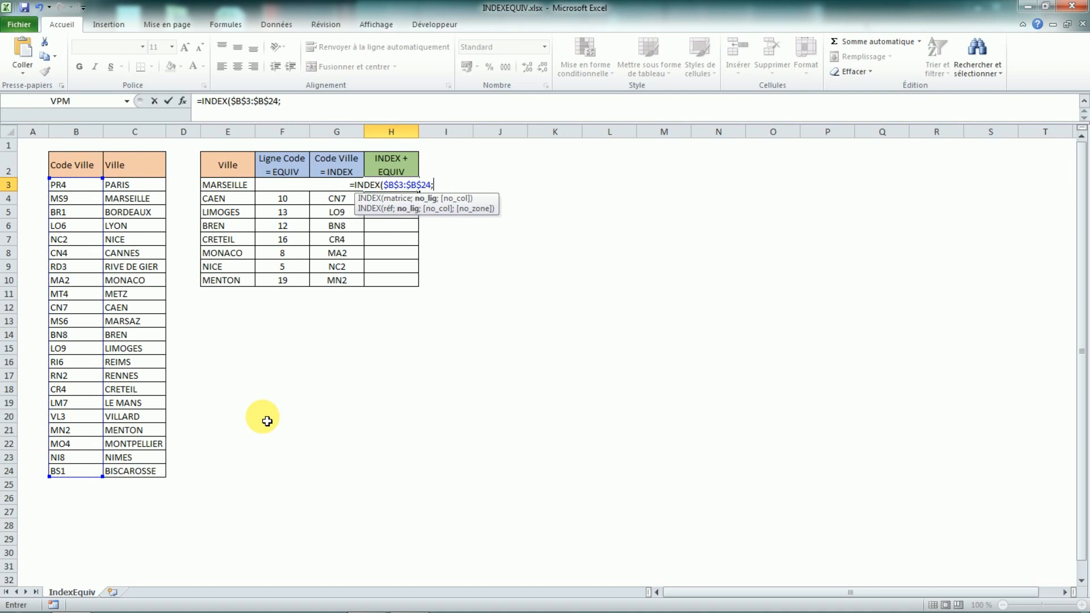
- Nest an EQUIV function as the row argument of the H3 formula, with the city in E3 as lookup value
key("Caps_Lock")
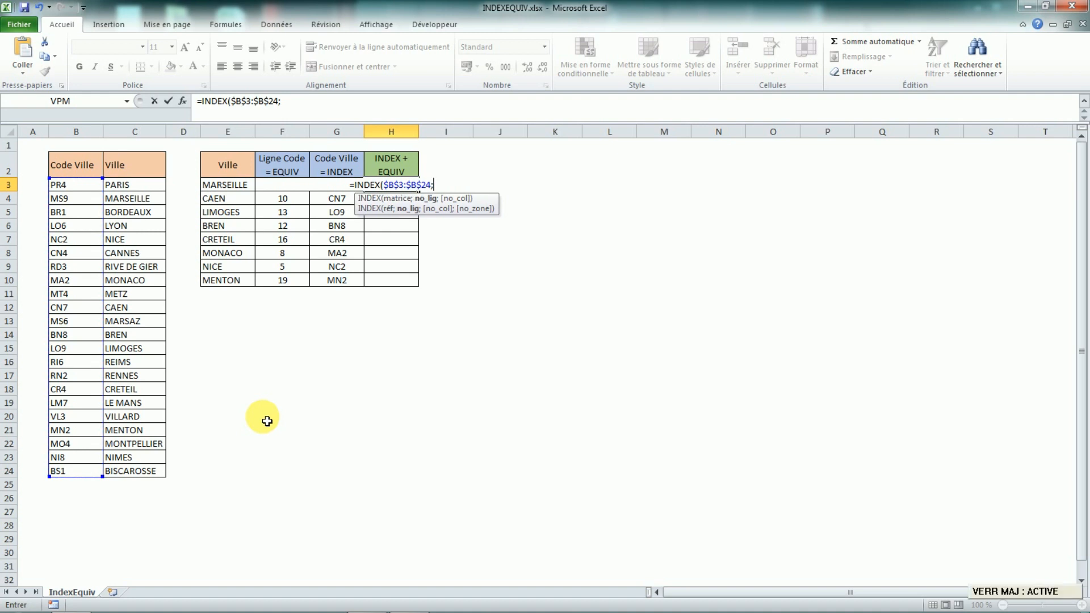
type("EQUIV")
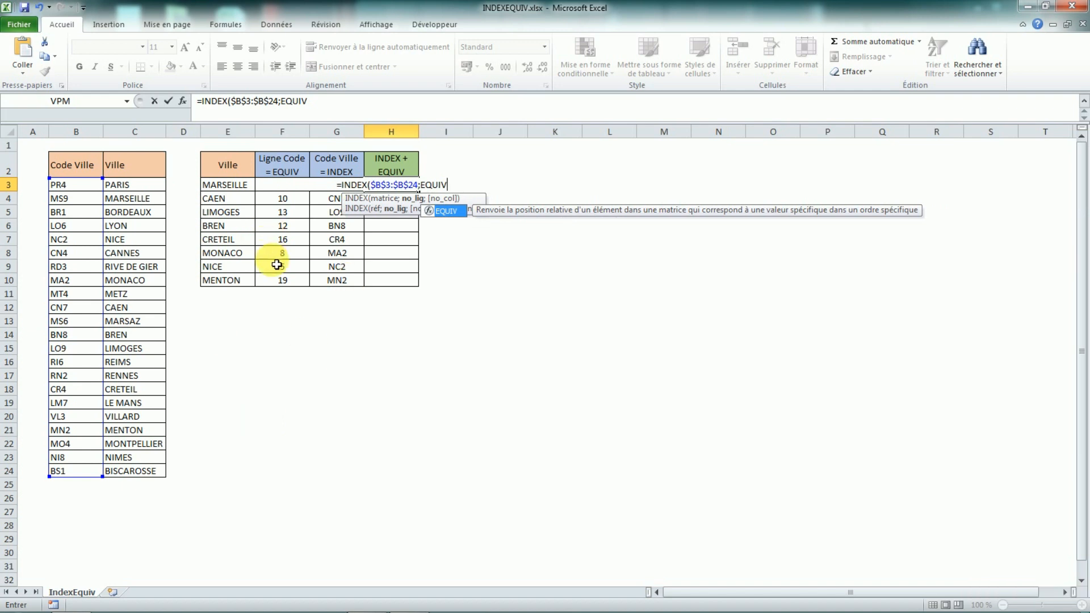
key("Caps_Lock")
type("(")
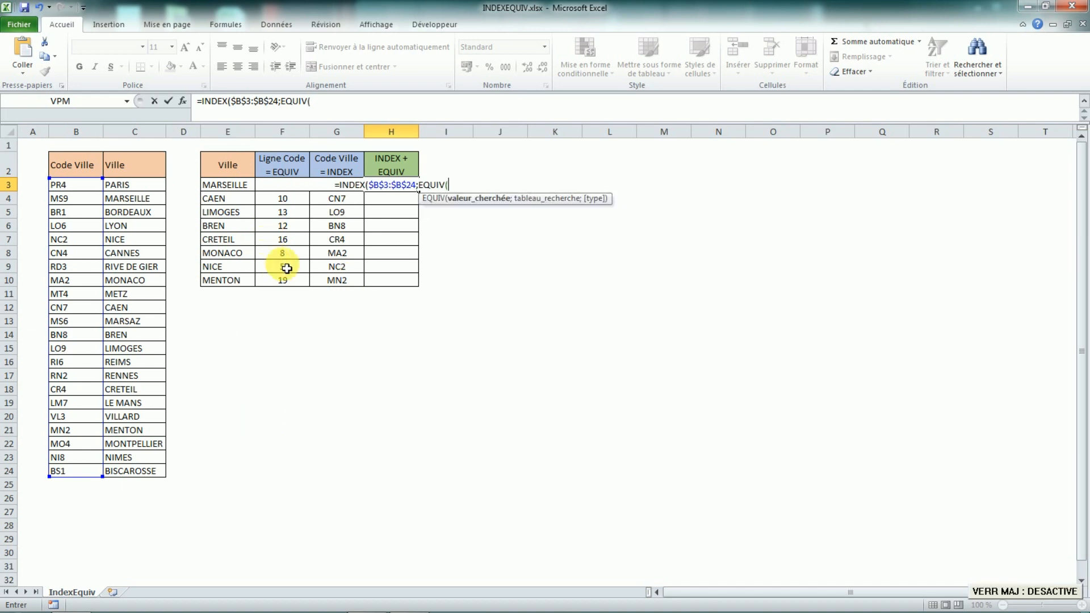
left_click(226, 186)
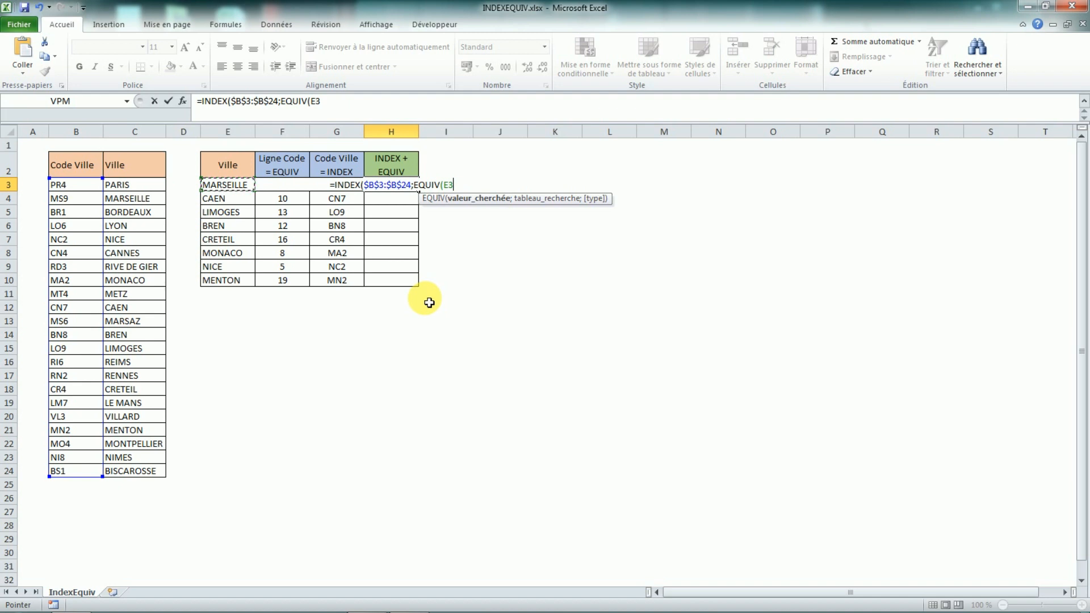
type(";")
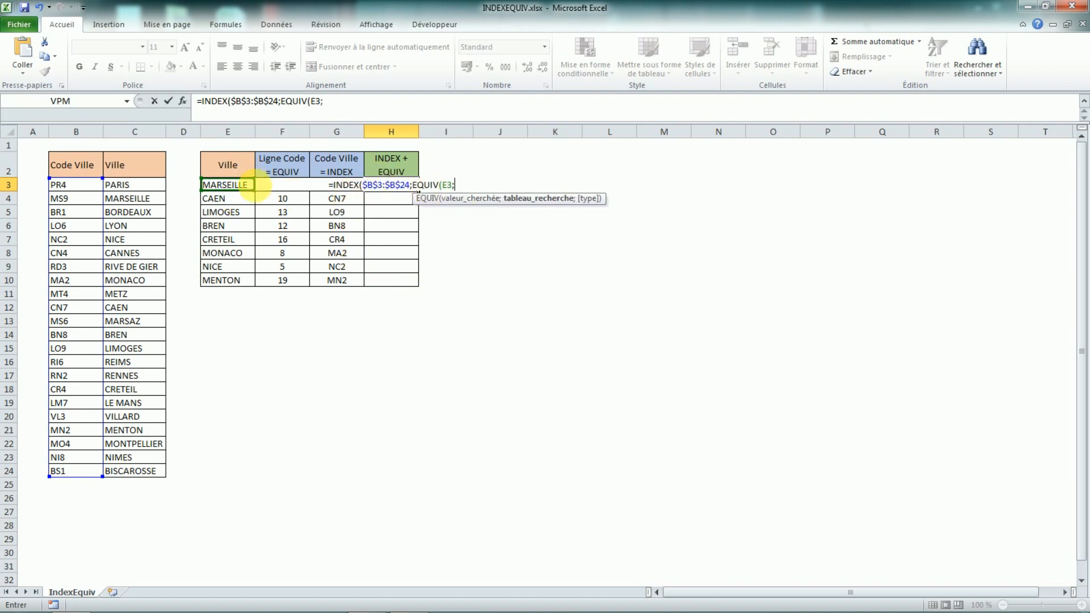
- Complete the nested EQUIV with the absolute range $C$3:$C$24 and exact match 0, closing both functions and validating the H3 formula
left_click_drag(130, 190, 127, 475)
key("F4")
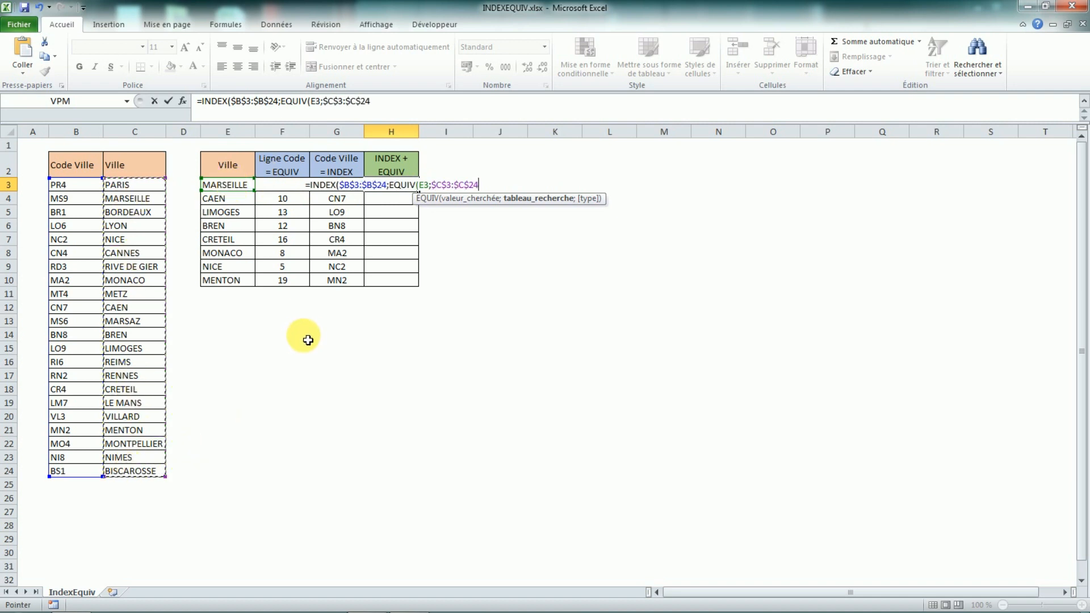
type(";")
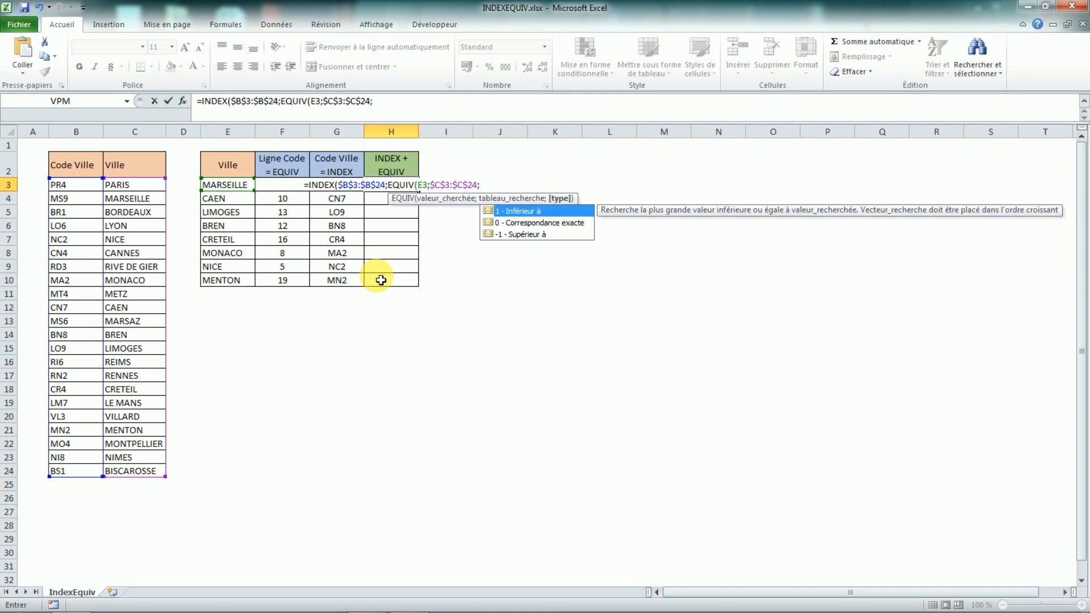
double_click(516, 225)
type(")")
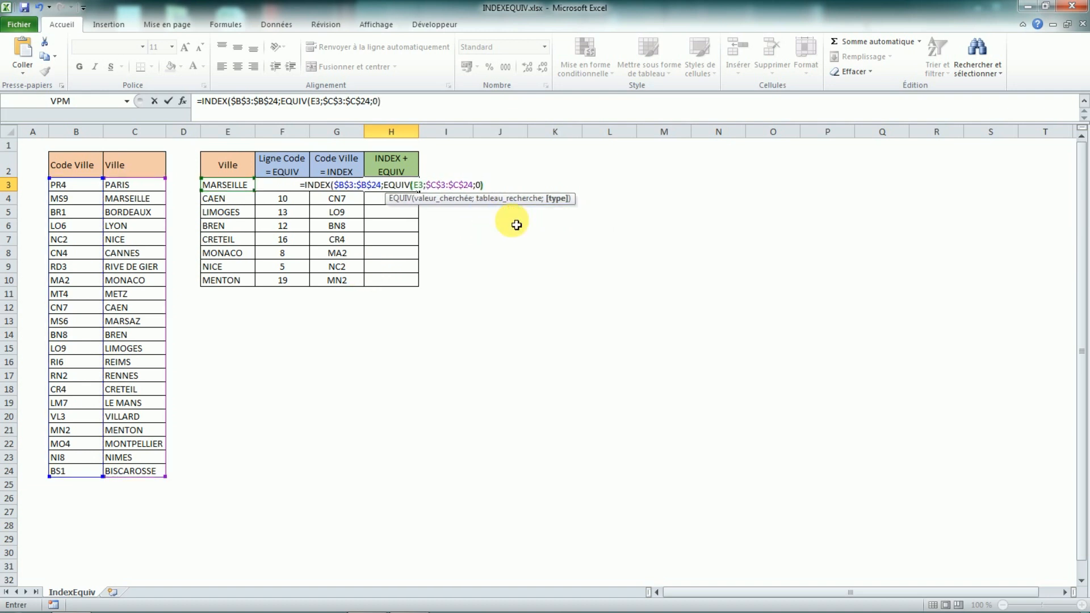
type(")")
key("Return")
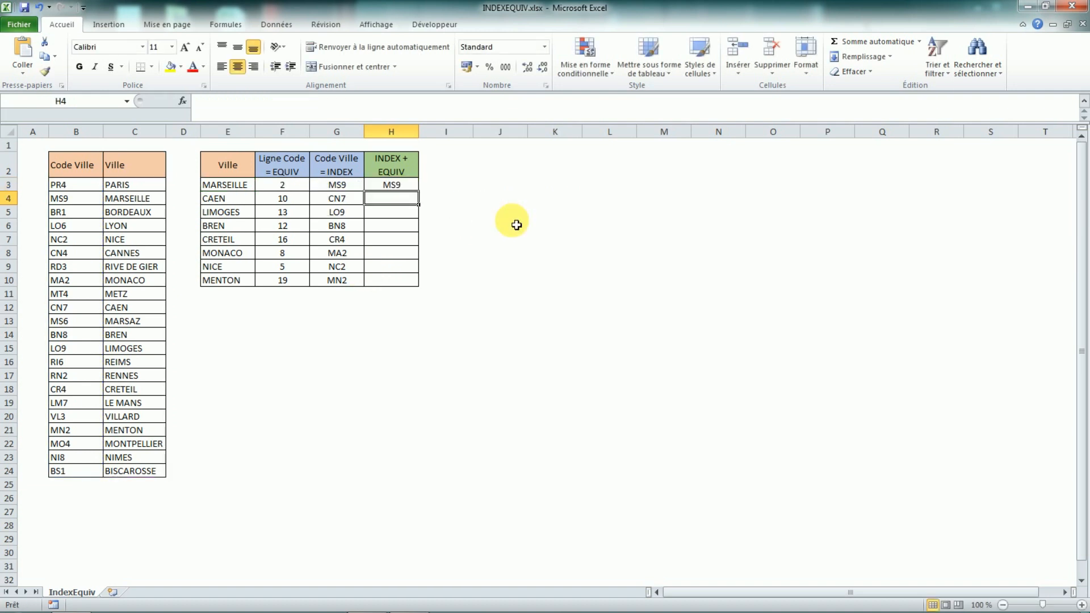
- Fill the combined INDEX and EQUIV formula from H3 down to H10
left_click(405, 184)
double_click(418, 191)
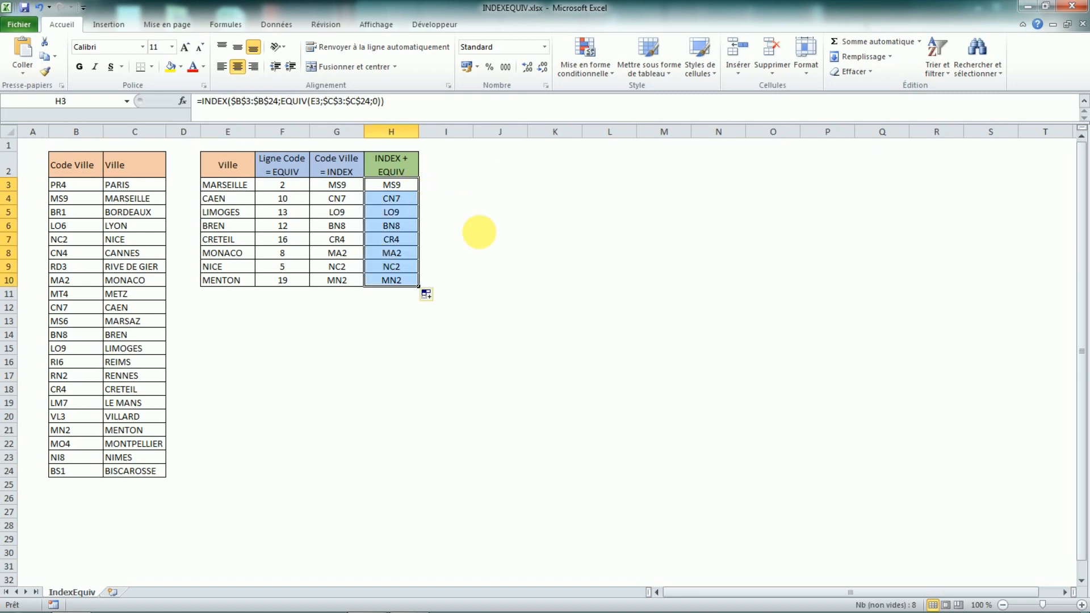
left_click(494, 225)
- Compare the separate EQUIV and INDEX results in columns F and G with the combined formula results in column H
left_click_drag(336, 189, 336, 280)
left_click_drag(282, 188, 283, 282)
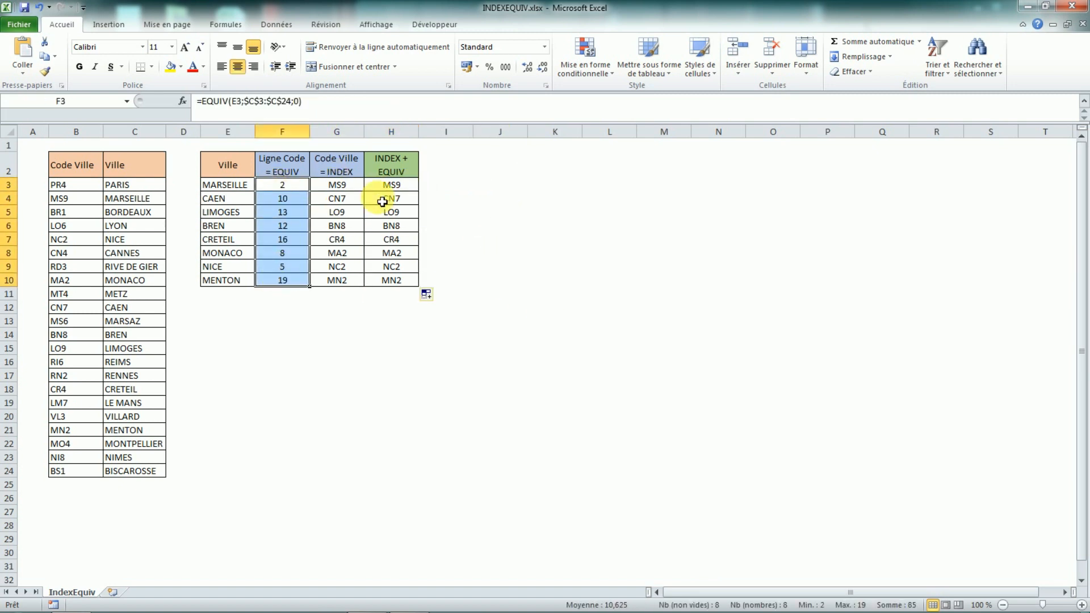
left_click_drag(392, 186, 397, 281)
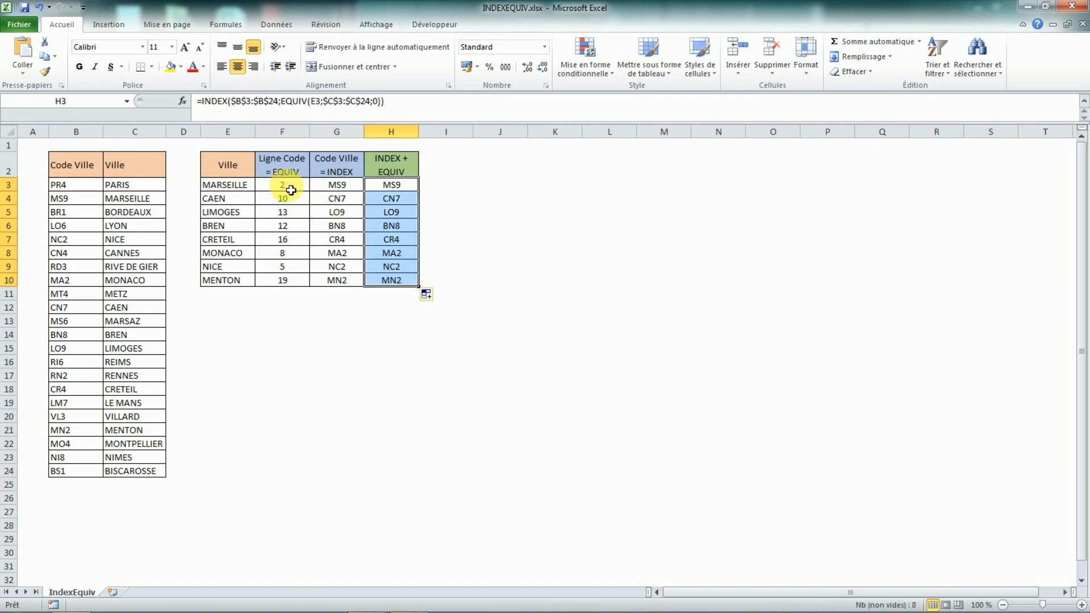
left_click_drag(287, 189, 339, 277)
left_click(408, 199)
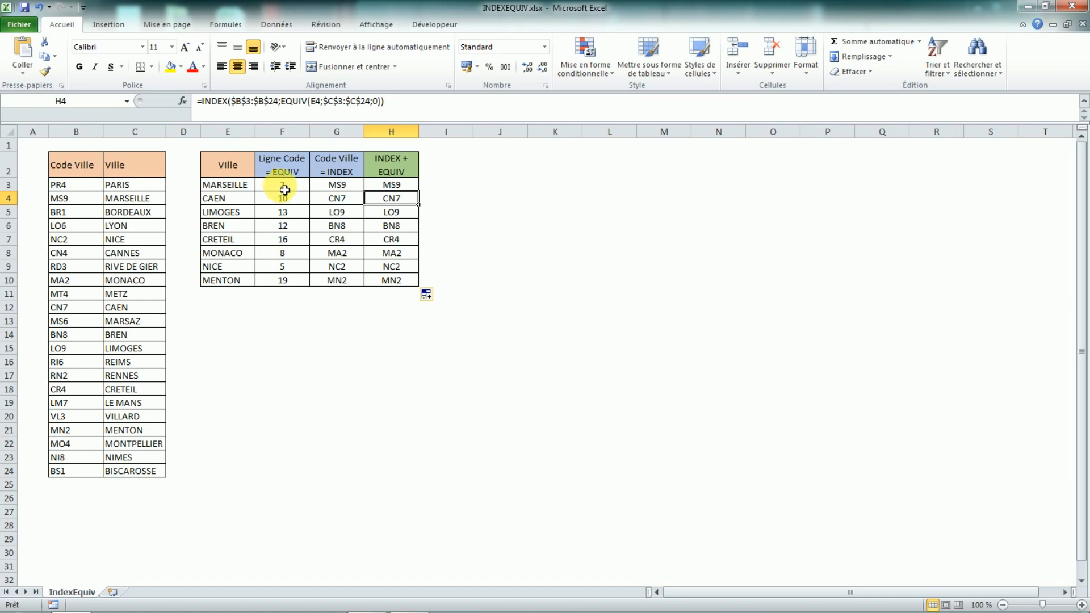
left_click_drag(285, 190, 339, 280)
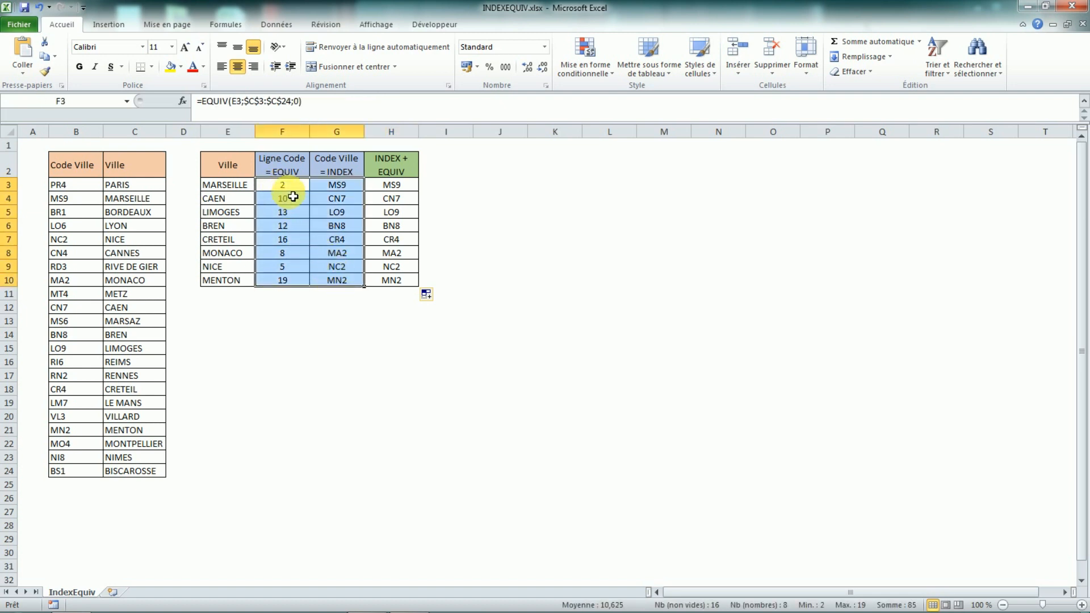
left_click_drag(290, 188, 292, 275)
left_click_drag(336, 186, 338, 280)
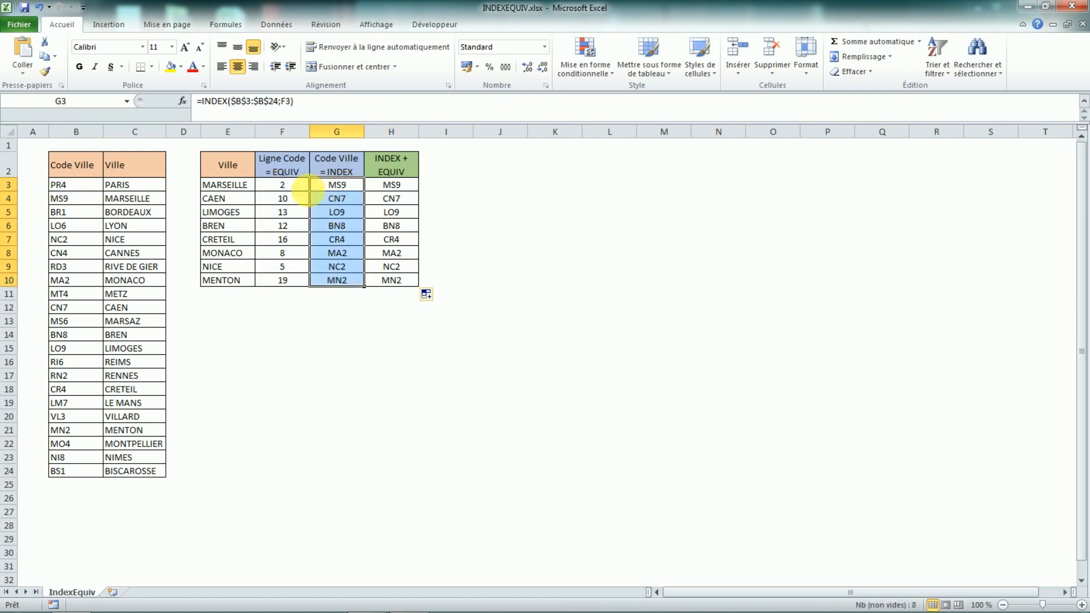
left_click_drag(293, 189, 287, 266)
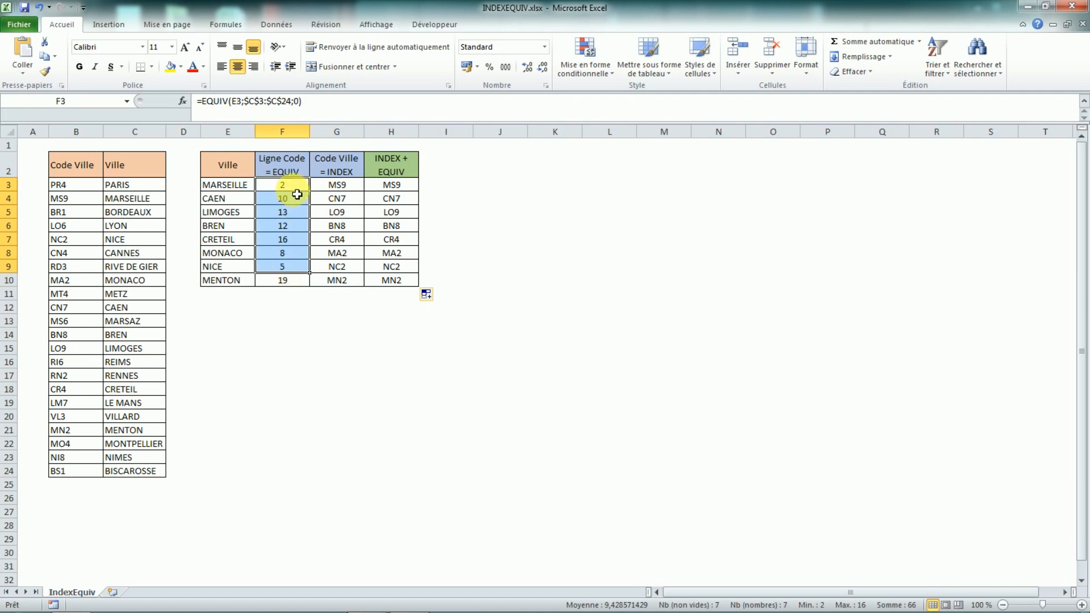
- Examine the EQUIV formula in F3 and the INDEX formula in G3 against the source table B3:C24
left_click(298, 187)
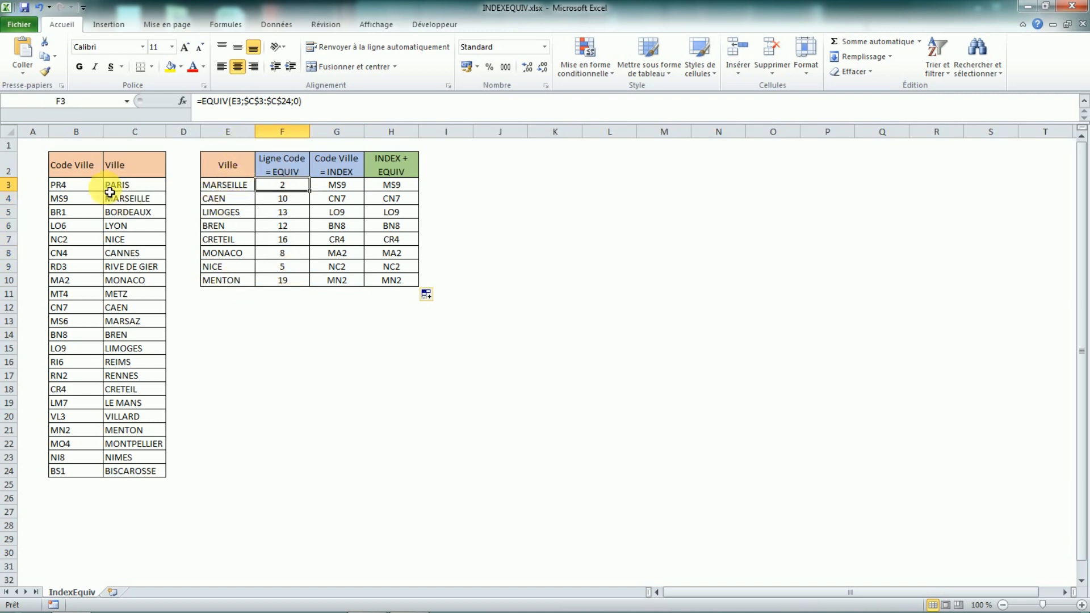
left_click(337, 188)
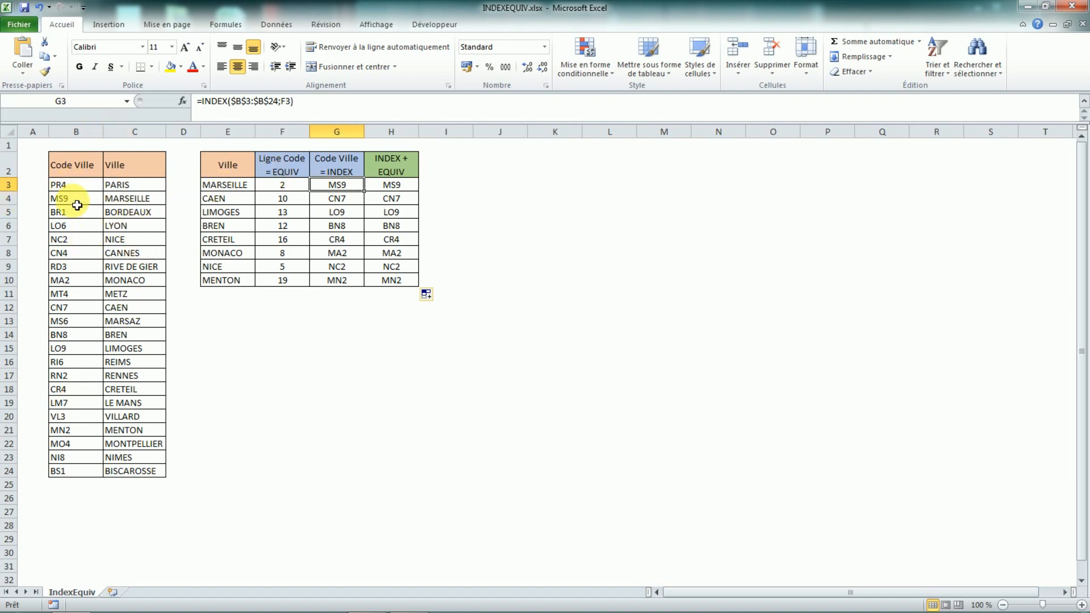
left_click(71, 189)
left_click_drag(71, 189, 145, 472)
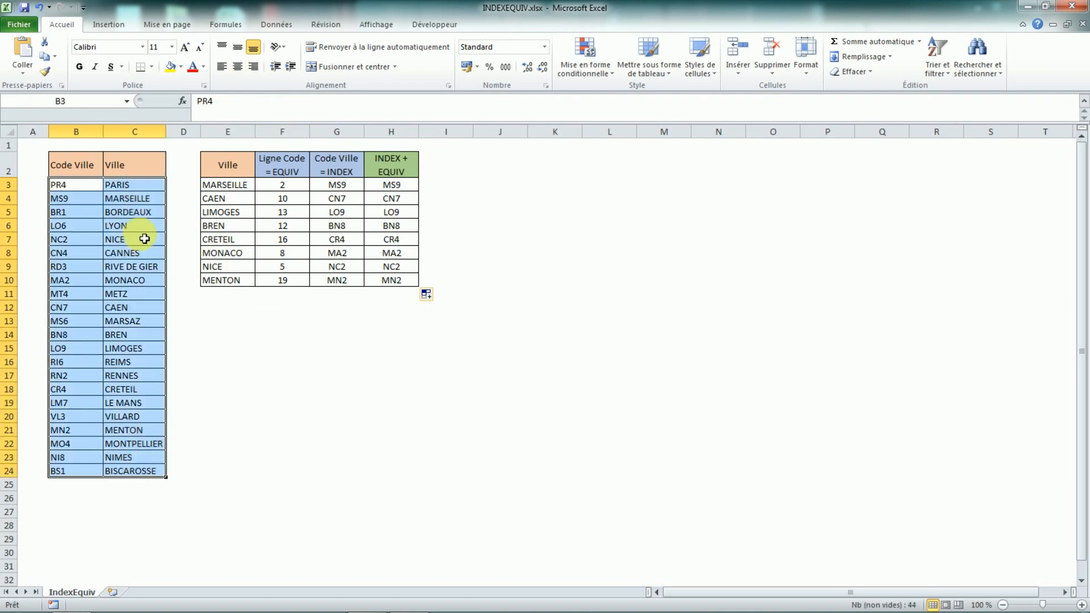
left_click(127, 200)
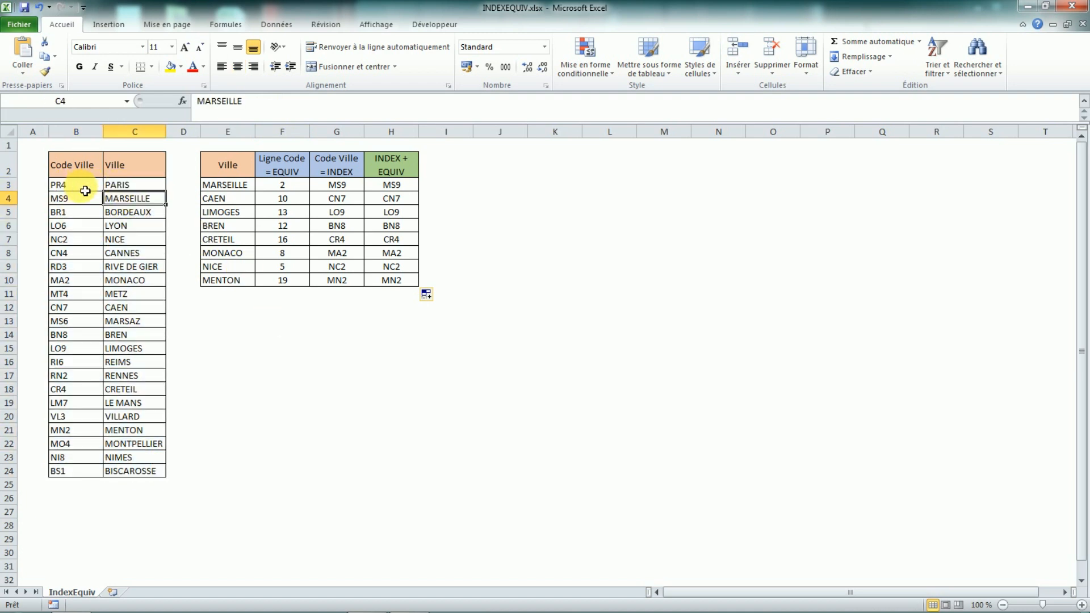
left_click(125, 186)
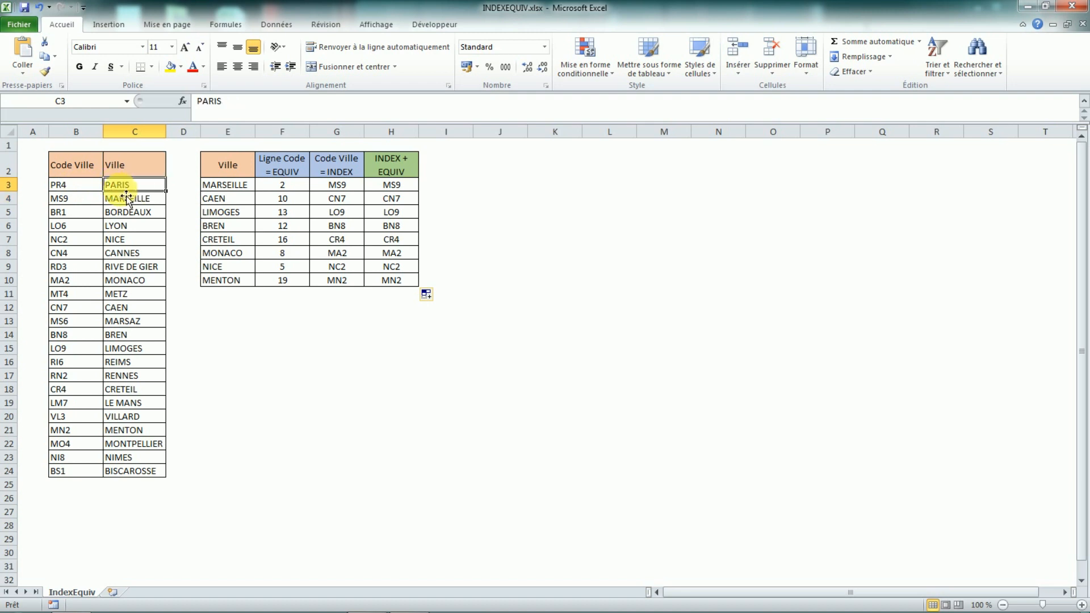
left_click(299, 328)
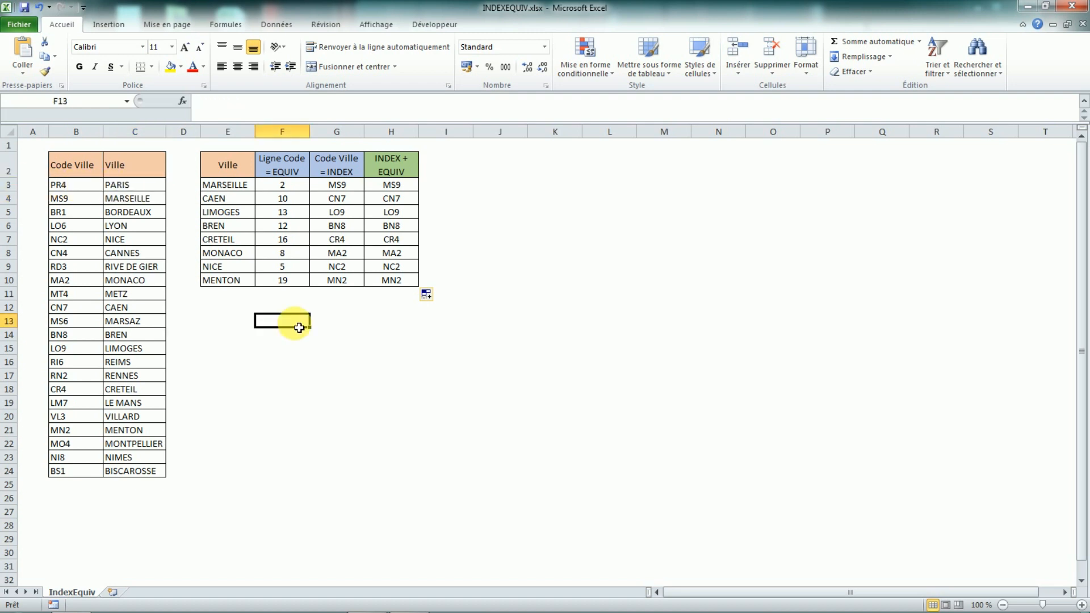